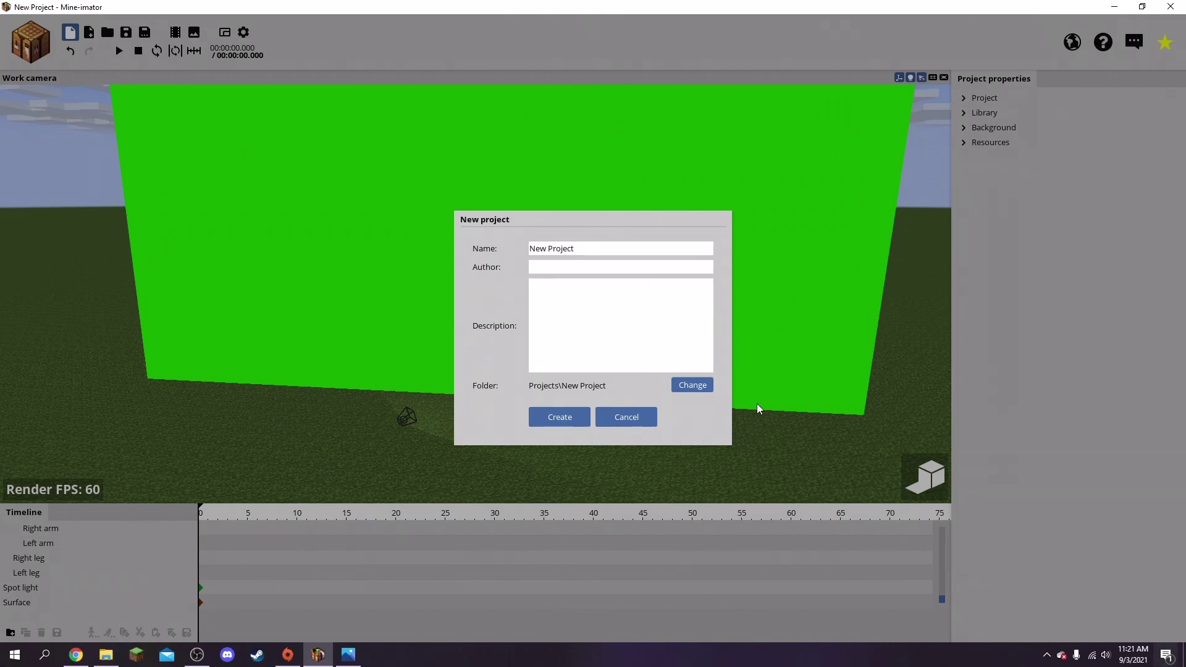
# Create a new project named New Project 2.
pyautogui.click(546, 422)
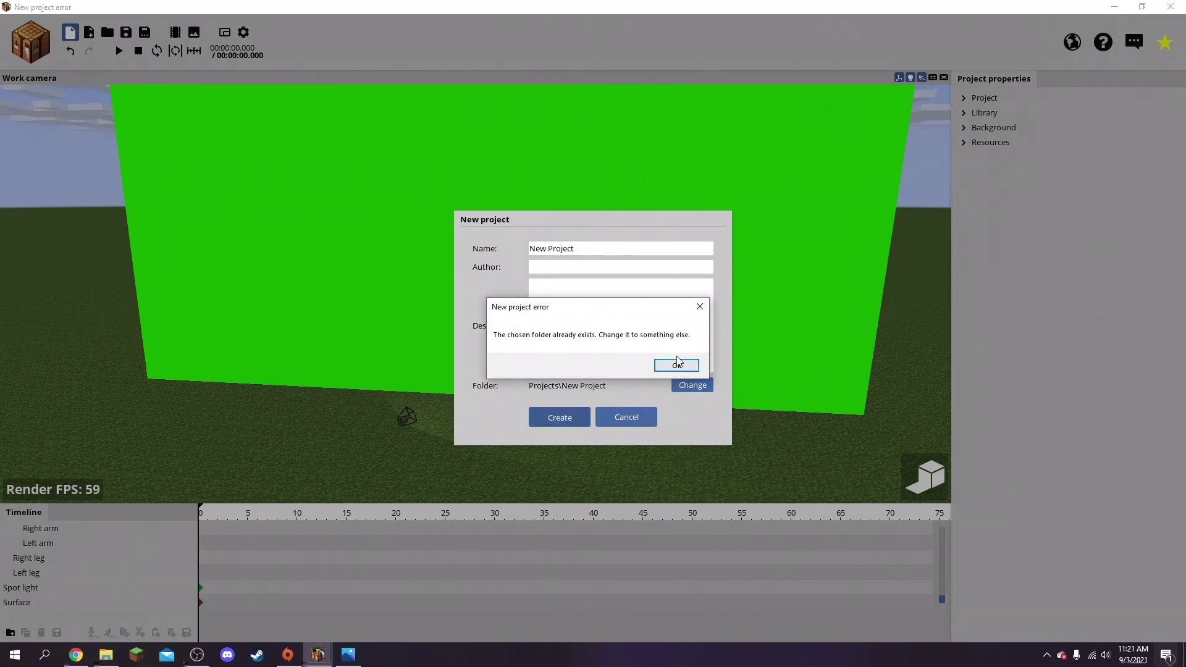
pyautogui.click(676, 364)
pyautogui.click(569, 417)
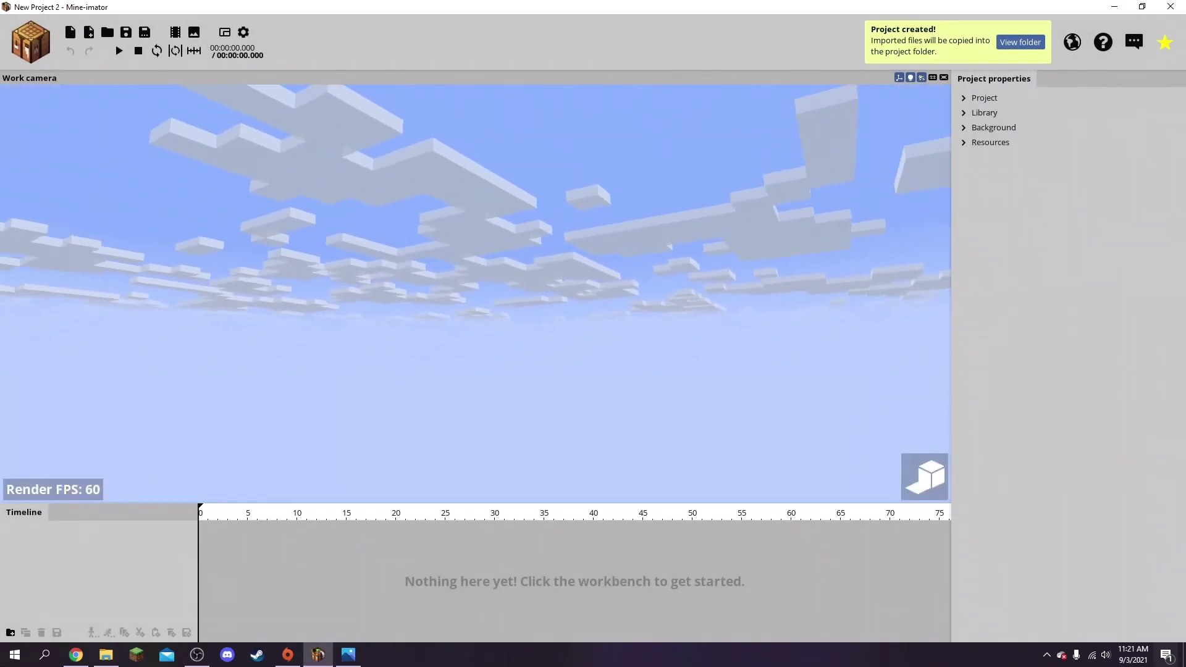
# Look around the empty scene with the work camera and compare the view with high-quality rendering off and on.
pyautogui.moveTo(476, 293); pyautogui.dragTo(475, 337)
pyautogui.moveTo(659, 368)
pyautogui.mouseDown()
pyautogui.moveTo(659, 346)
pyautogui.moveTo(659, 374)
pyautogui.mouseUp()
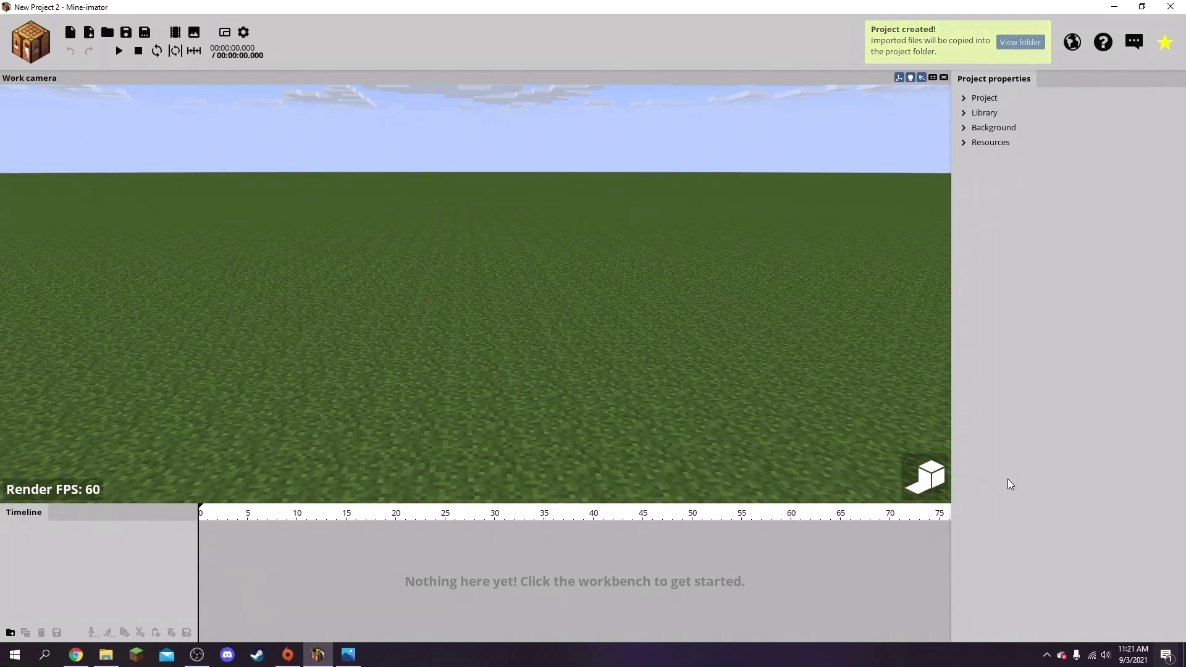
pyautogui.click(926, 485)
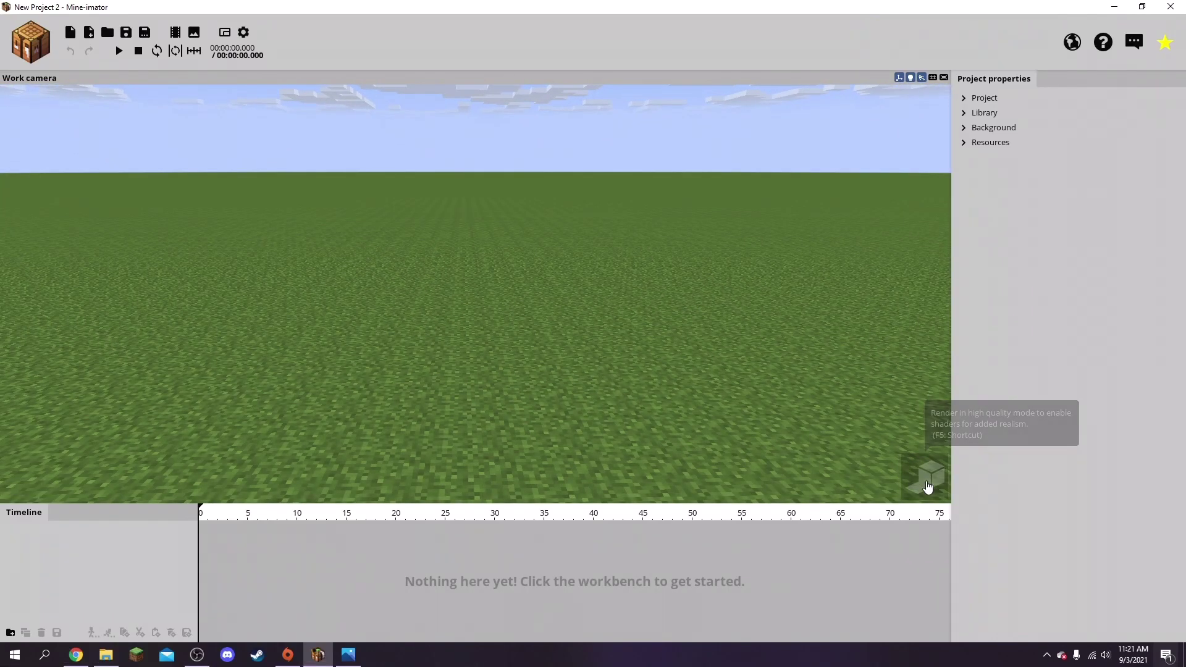
pyautogui.click(926, 485)
pyautogui.moveTo(718, 401); pyautogui.dragTo(719, 377, button='right')
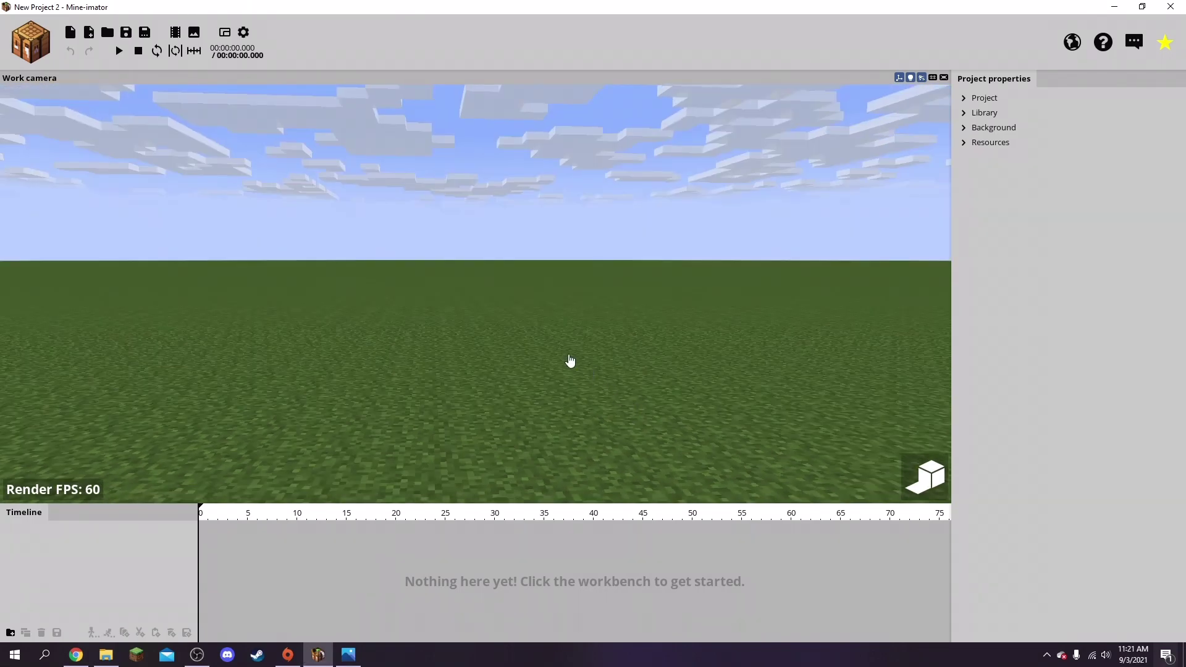
pyautogui.moveTo(569, 358); pyautogui.dragTo(664, 321, button='right')
pyautogui.press('w')
pyautogui.press('e')
pyautogui.press('q')
pyautogui.press('e')
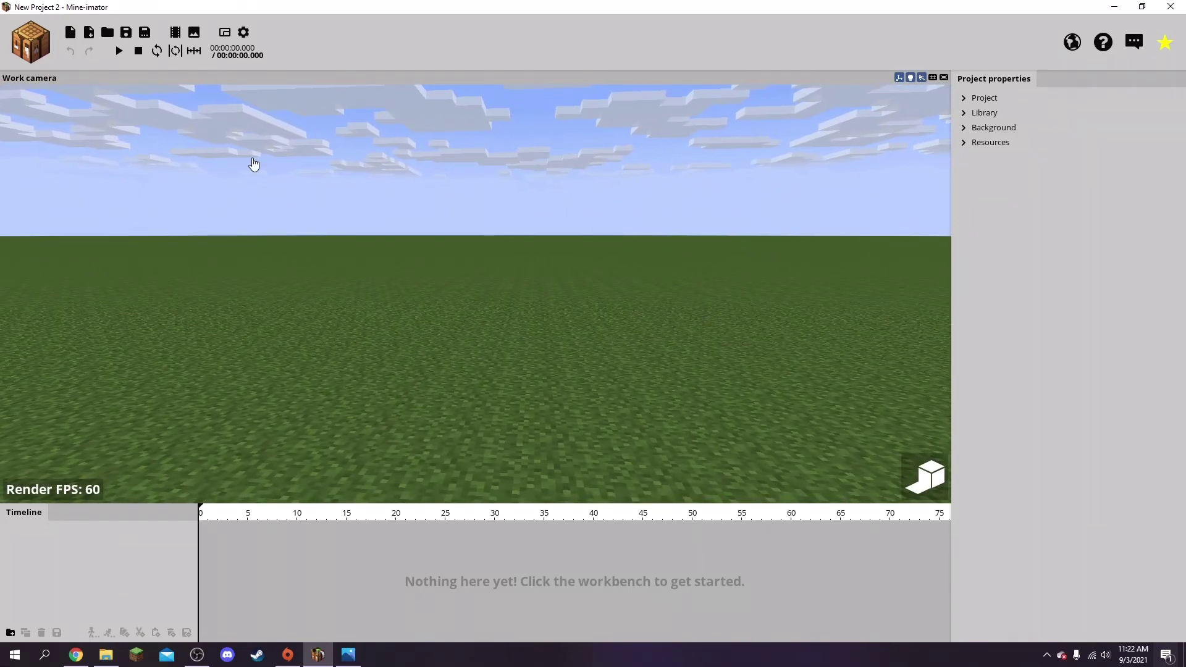
# Add a Background object to the project so background settings can be modified during the animation.
pyautogui.click(31, 55)
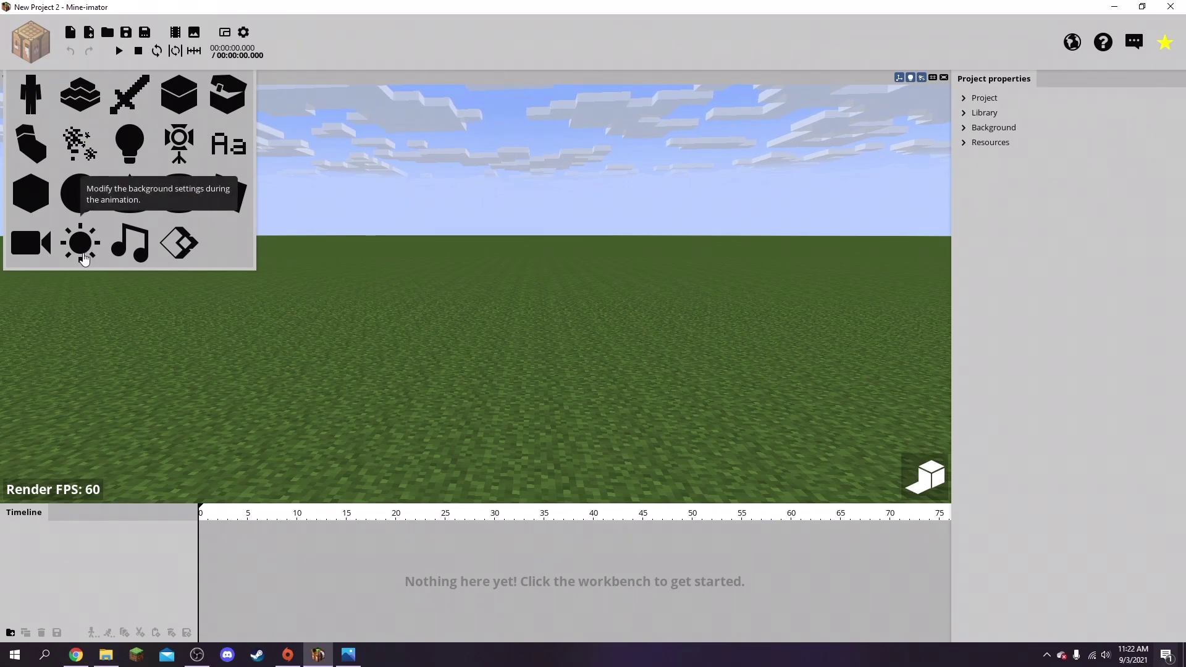
pyautogui.click(85, 253)
pyautogui.click(360, 180)
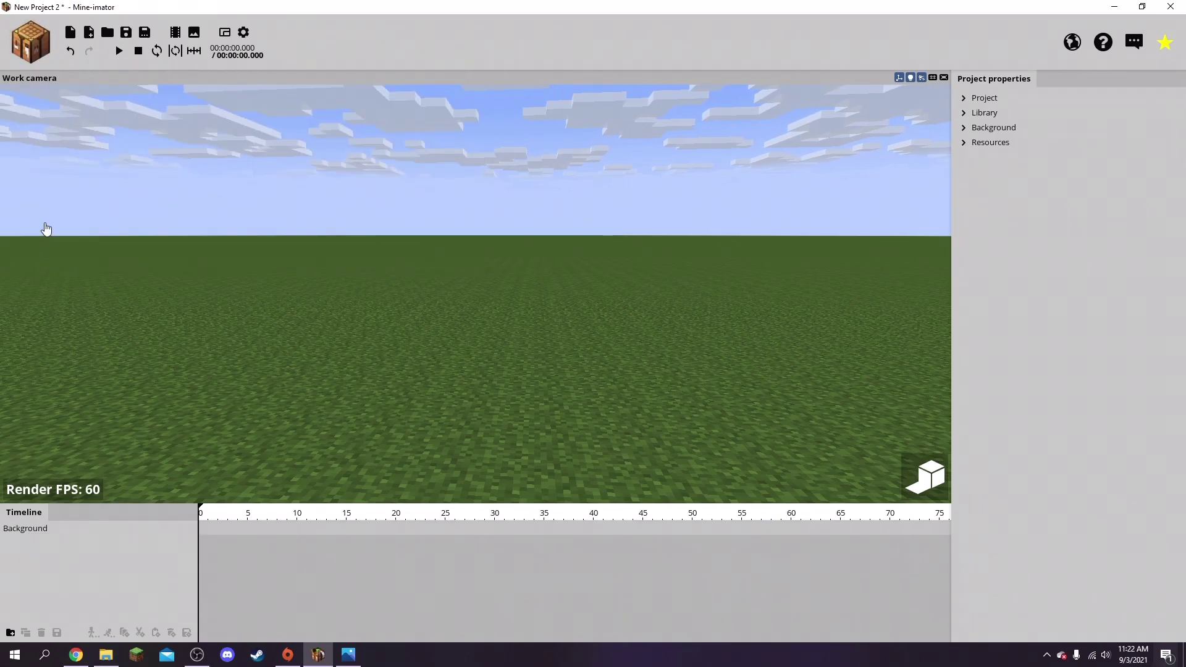
# Add a Cube surface object to the scene.
pyautogui.click(35, 59)
pyautogui.click(26, 194)
pyautogui.click(371, 254)
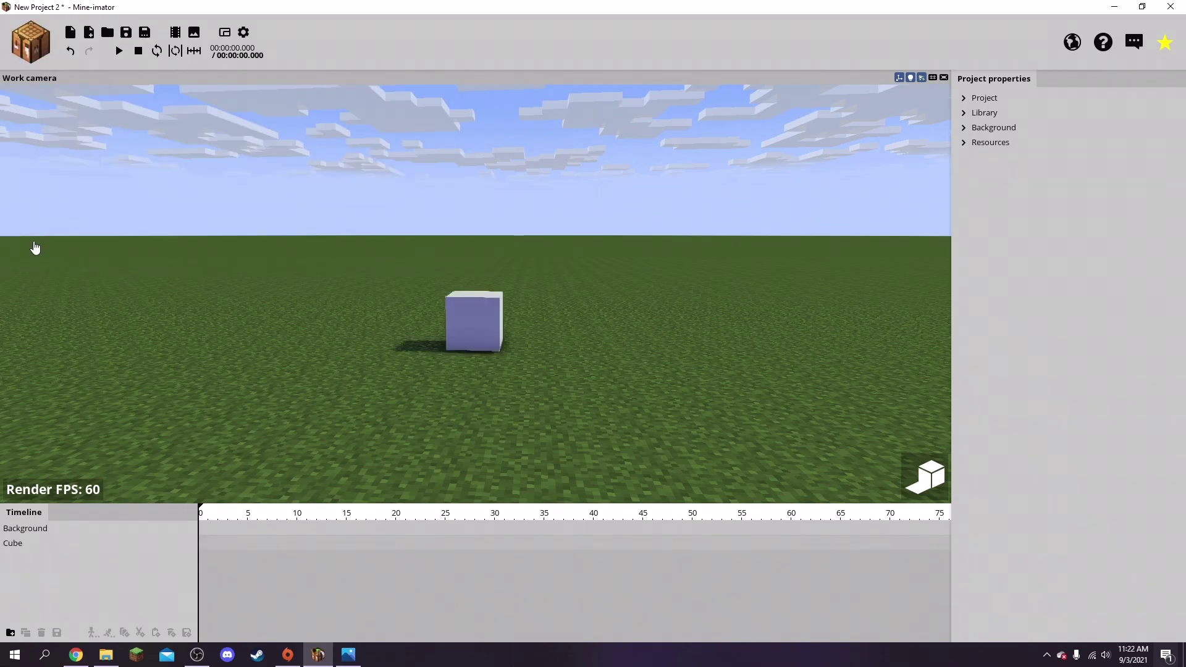
# Select the cube and view its position, rotation and scale settings.
pyautogui.click(482, 313)
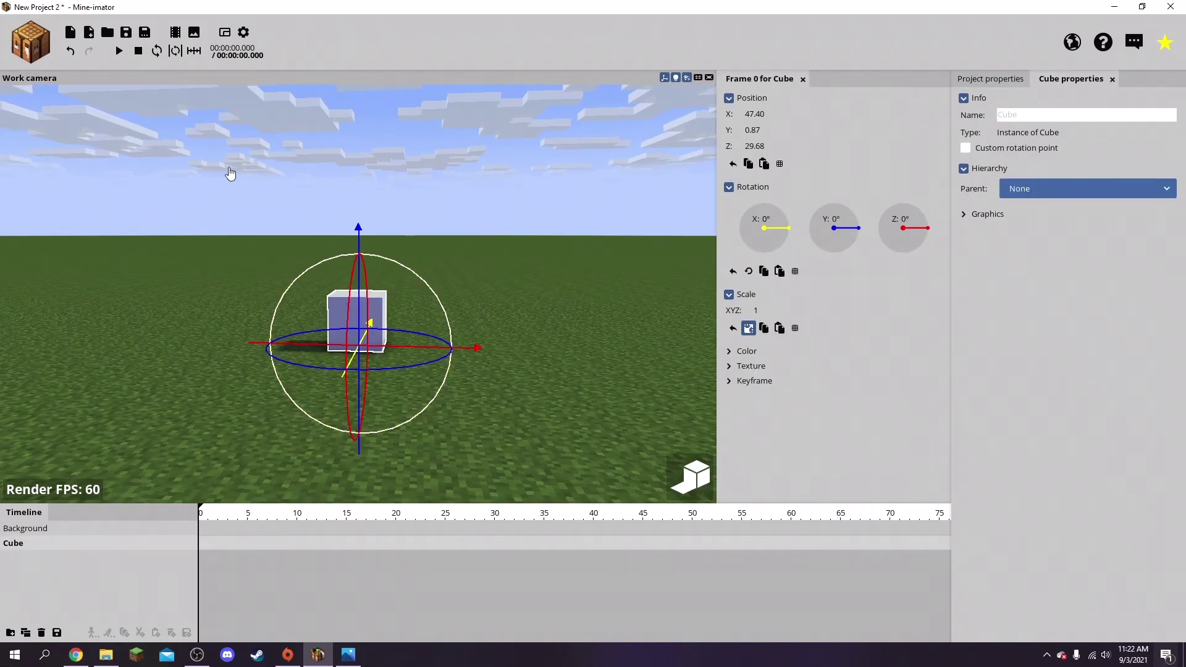
pyautogui.click(31, 43)
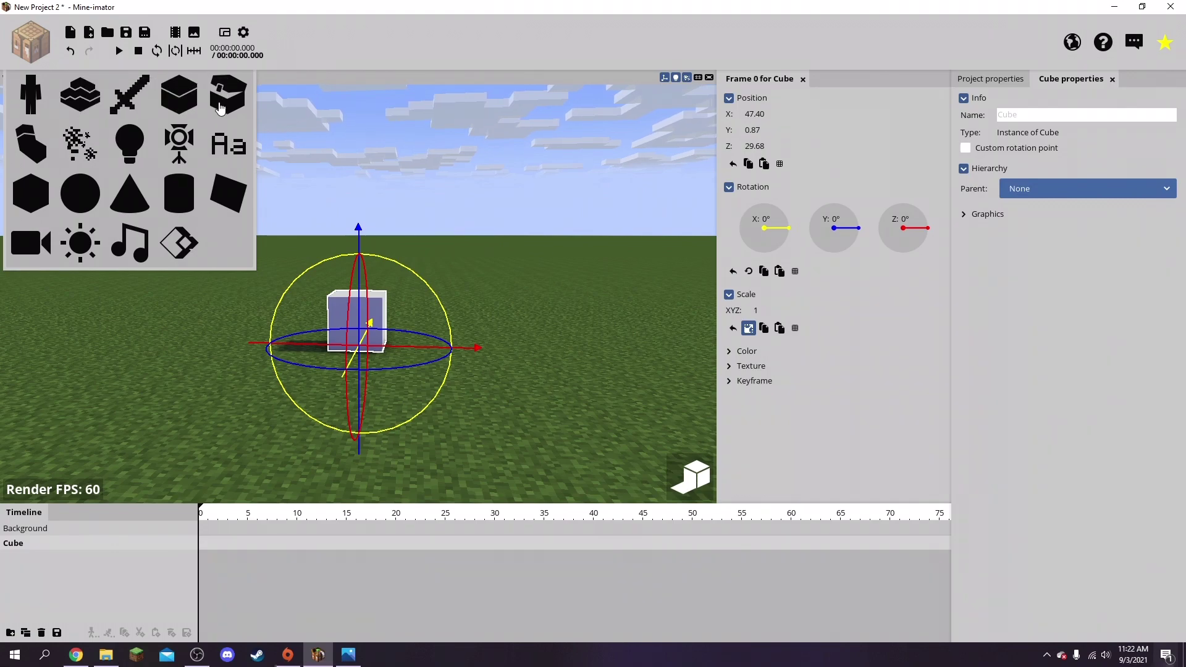
pyautogui.click(500, 208)
# Deselect the cube and turn off high-quality rendering in the work camera view.
pyautogui.click(480, 221)
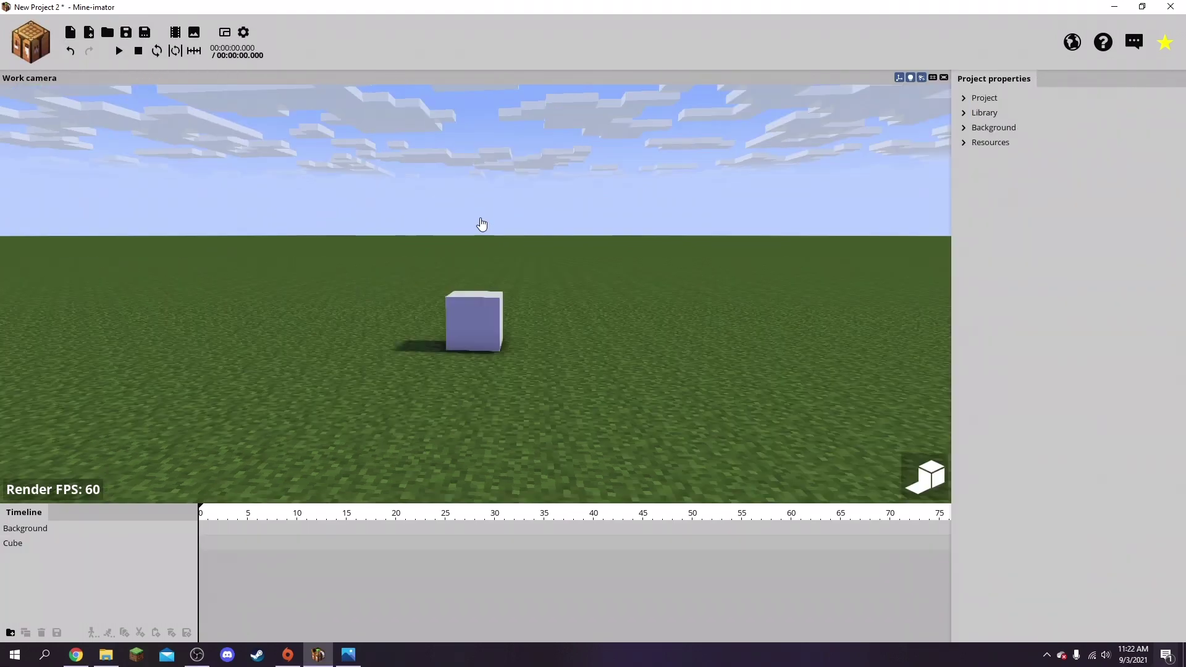
pyautogui.moveTo(572, 309); pyautogui.dragTo(578, 313, button='right')
pyautogui.click(924, 475)
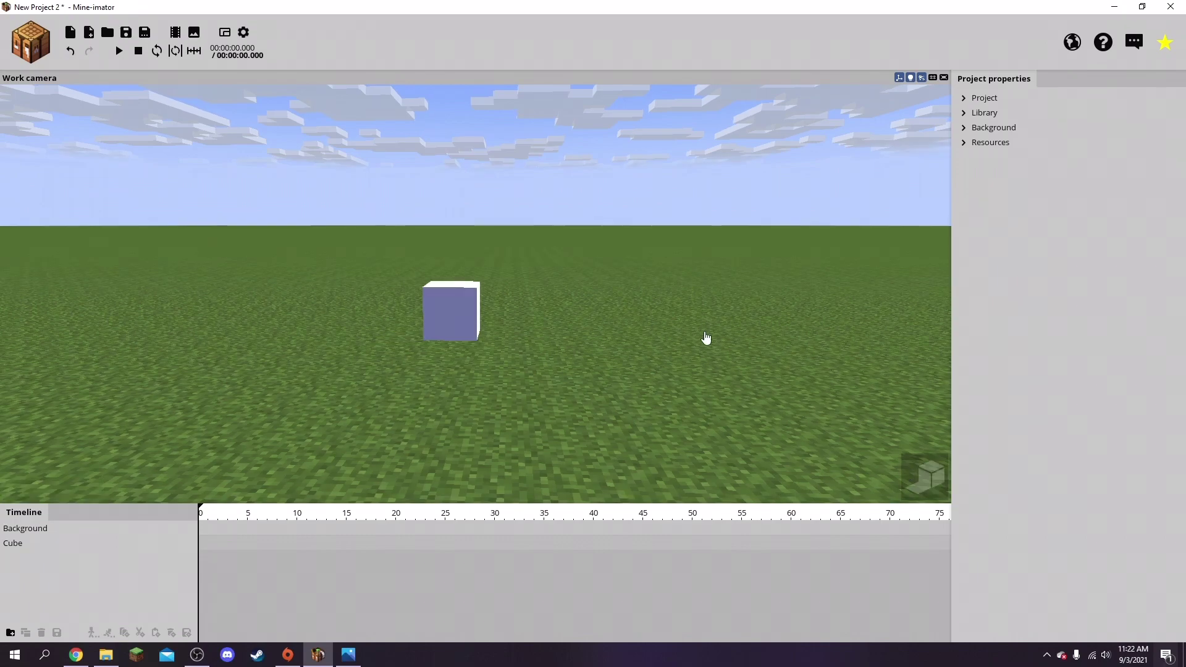
# Preview character models such as Zombie, Cow and Pig for a new character, and choose the Human model.
pyautogui.click(369, 260)
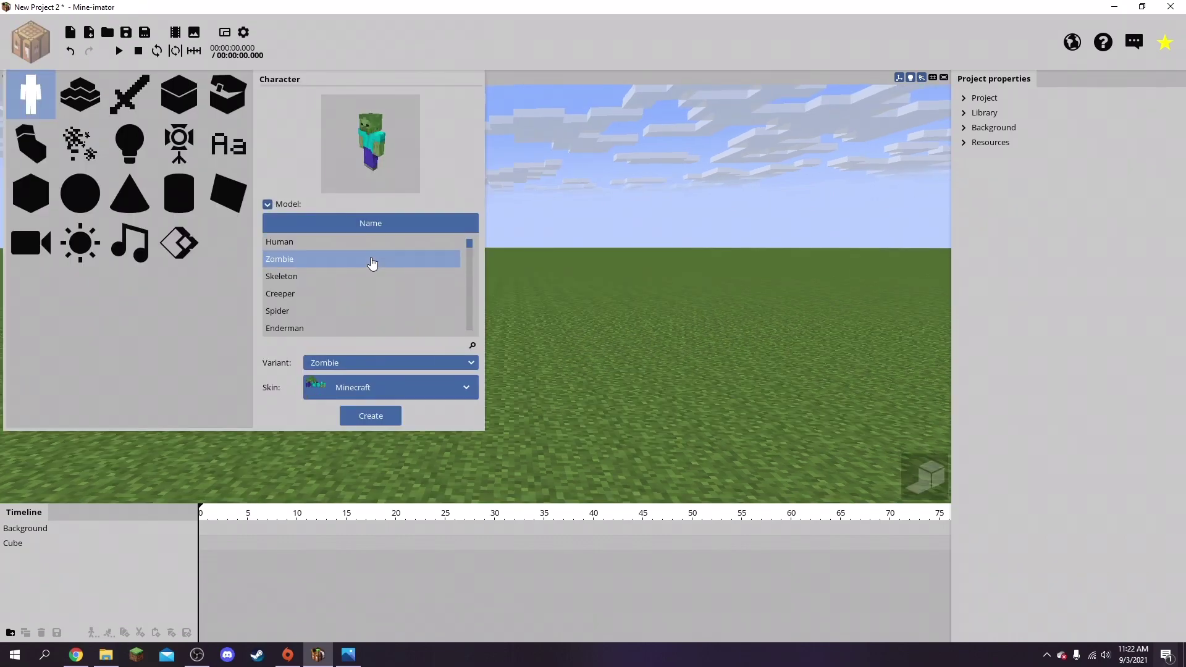
pyautogui.click(367, 278)
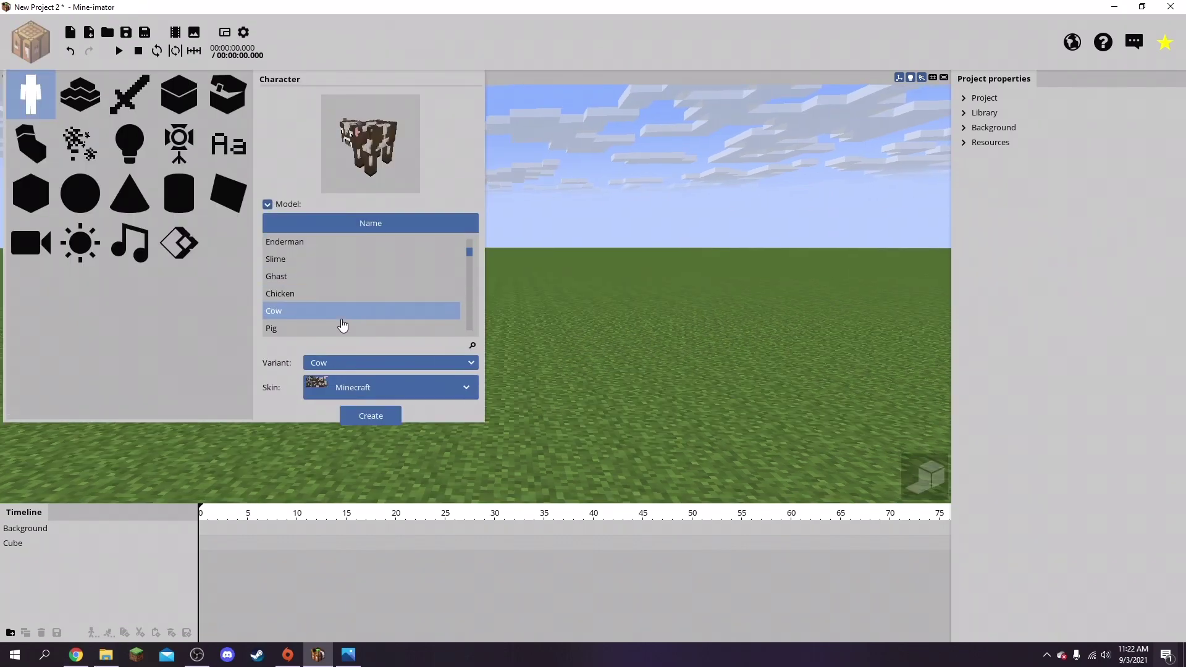
pyautogui.click(343, 328)
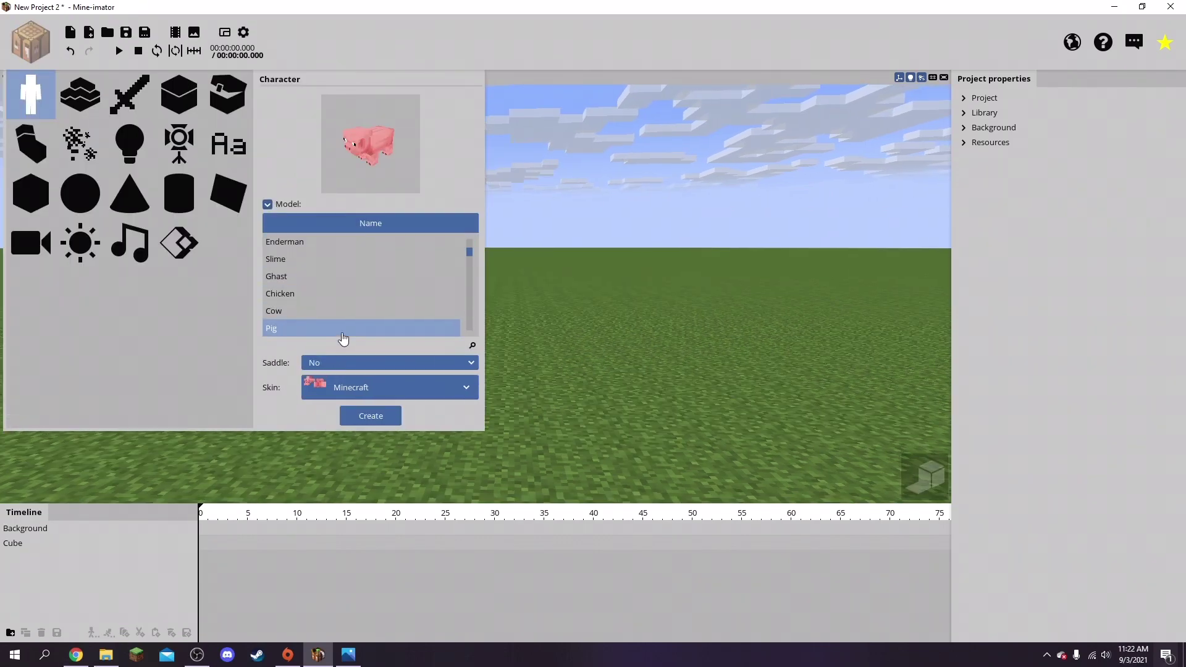
pyautogui.scroll(3, 343, 284)
pyautogui.click(346, 243)
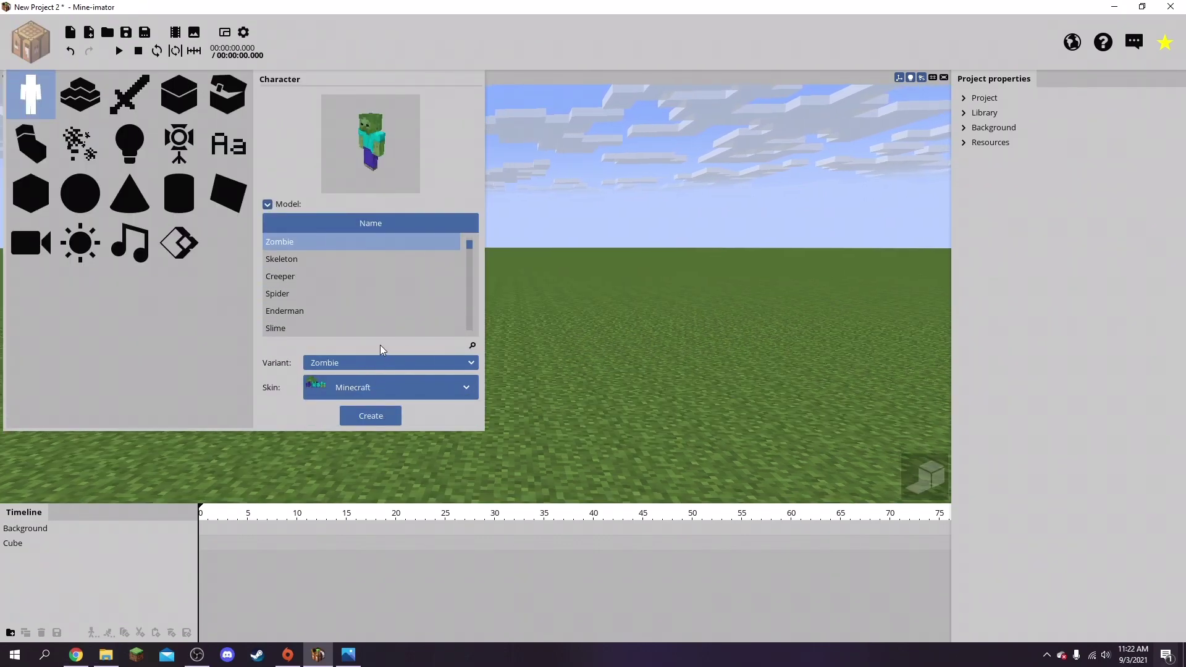
pyautogui.scroll(1, 391, 254)
pyautogui.scroll(-1, 394, 260)
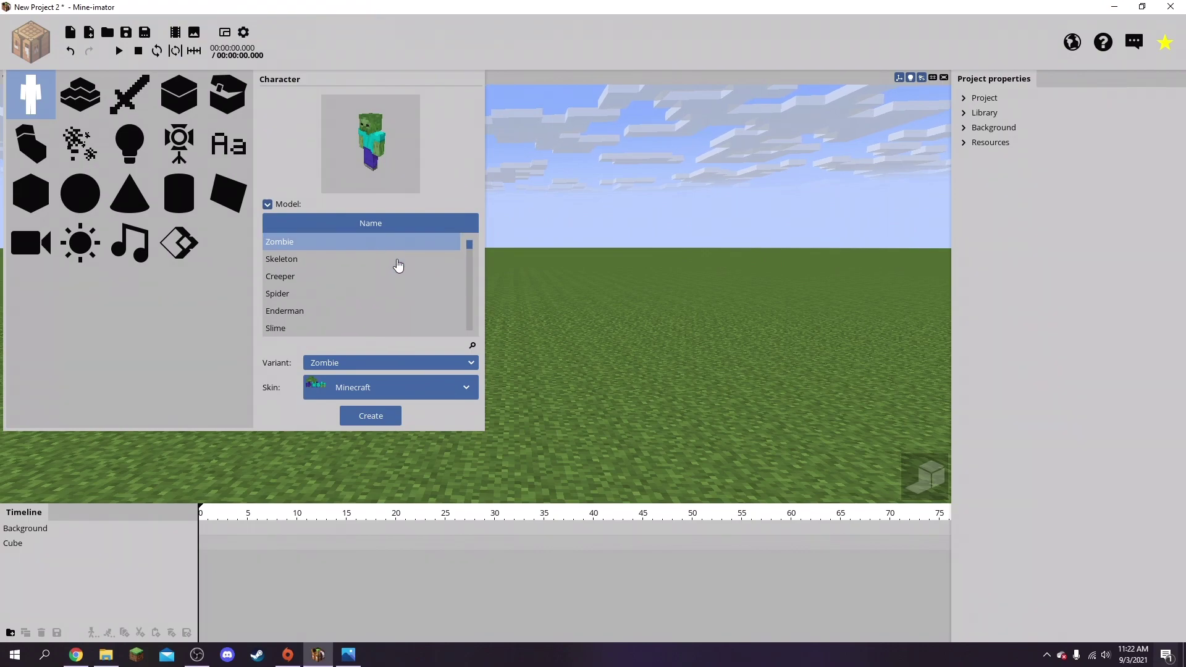
pyautogui.scroll(1, 392, 260)
pyautogui.click(389, 246)
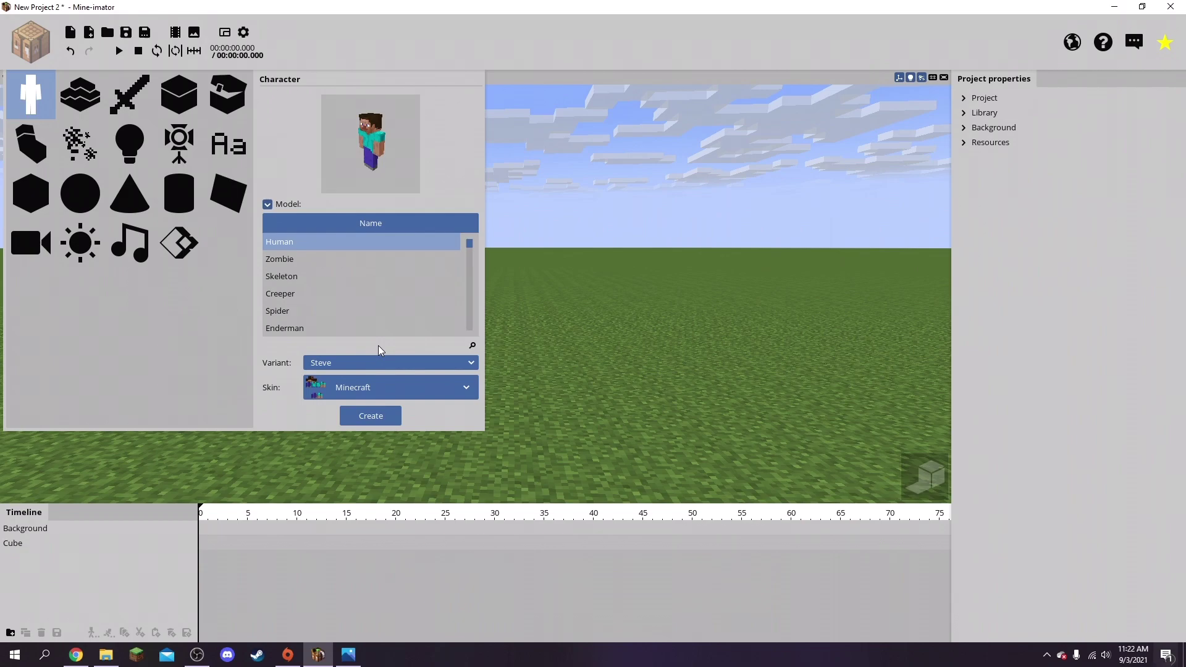
# Compare the Steve and Alex variants of the Human model and choose Alex.
pyautogui.click(403, 392)
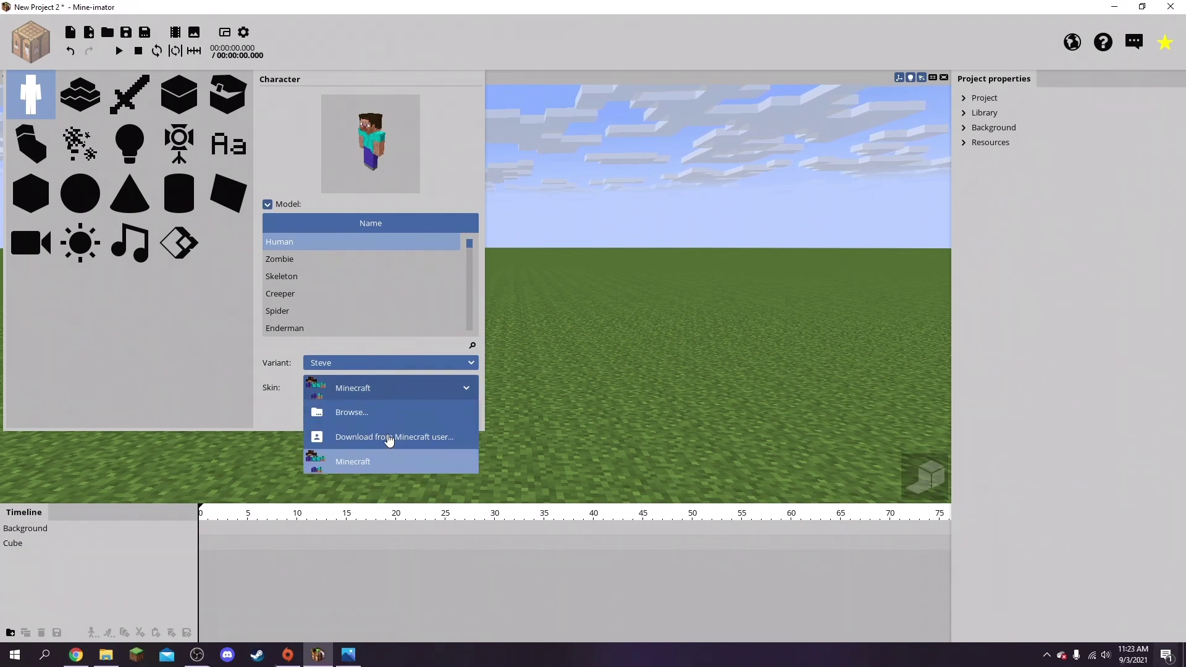
pyautogui.click(373, 391)
pyautogui.click(378, 394)
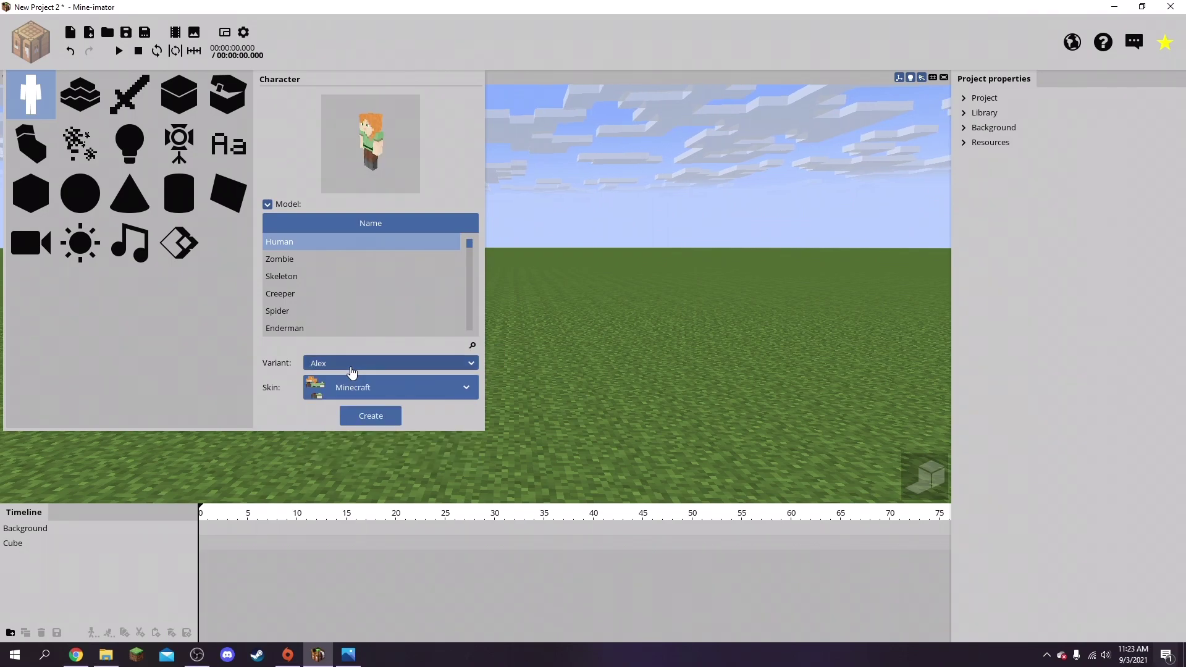
pyautogui.click(352, 370)
pyautogui.click(352, 375)
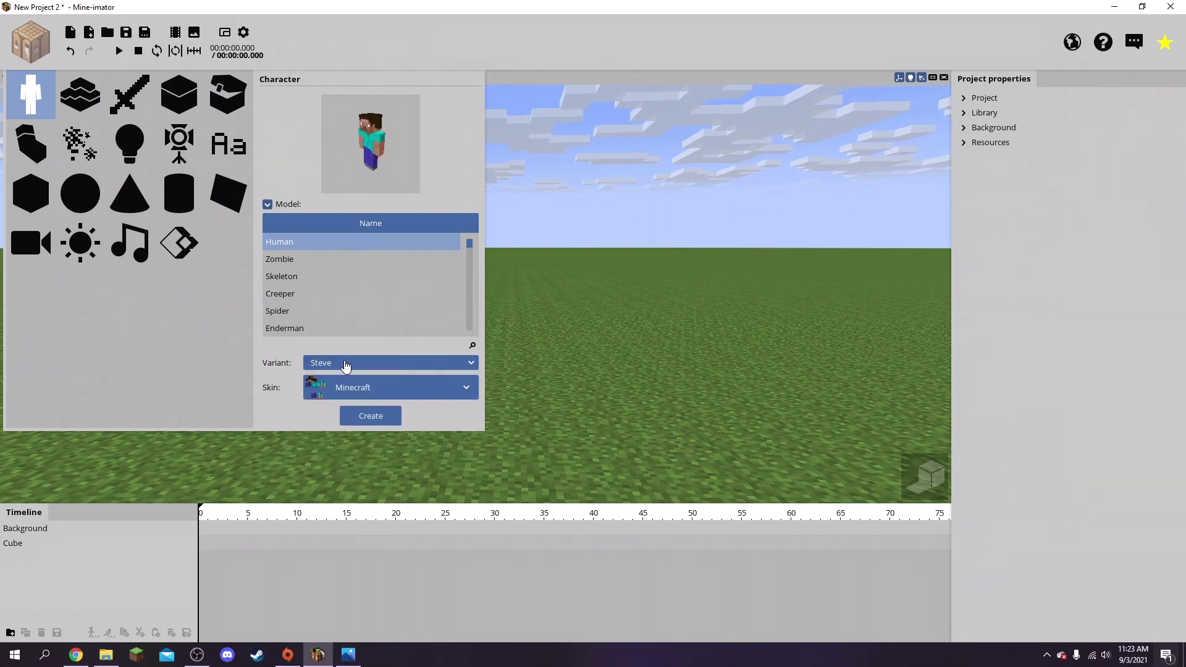
pyautogui.click(367, 364)
pyautogui.click(356, 388)
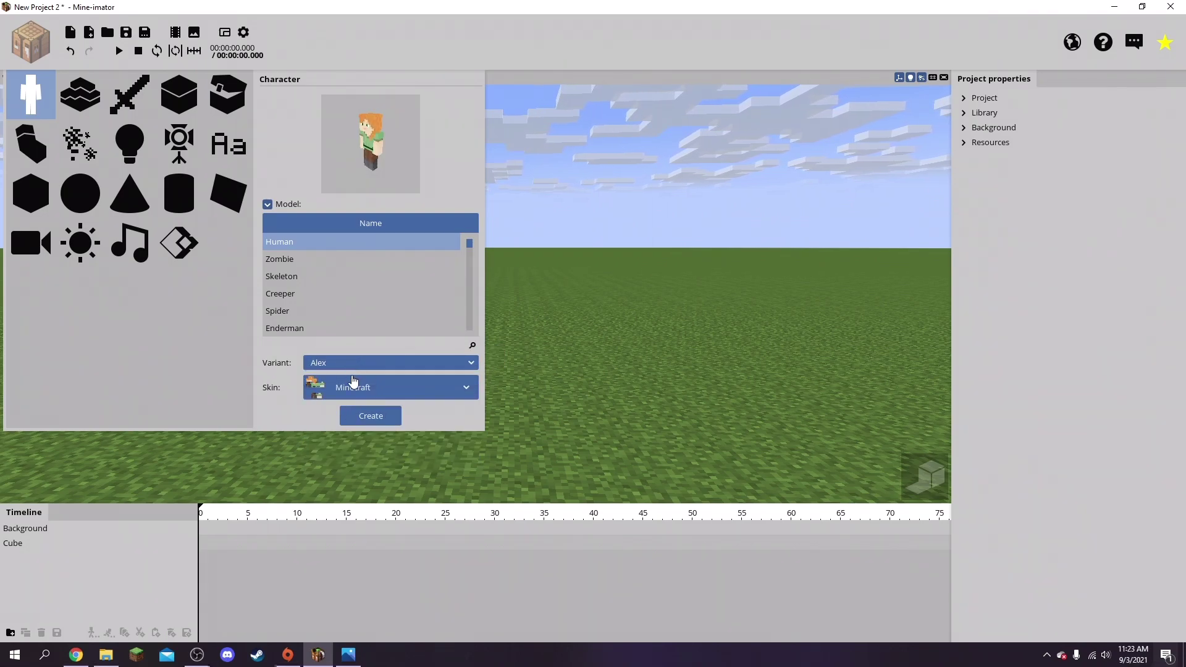
# Download the skin of Minecraft user nsblue for the Alex character and rotate the preview to face front.
pyautogui.click(352, 393)
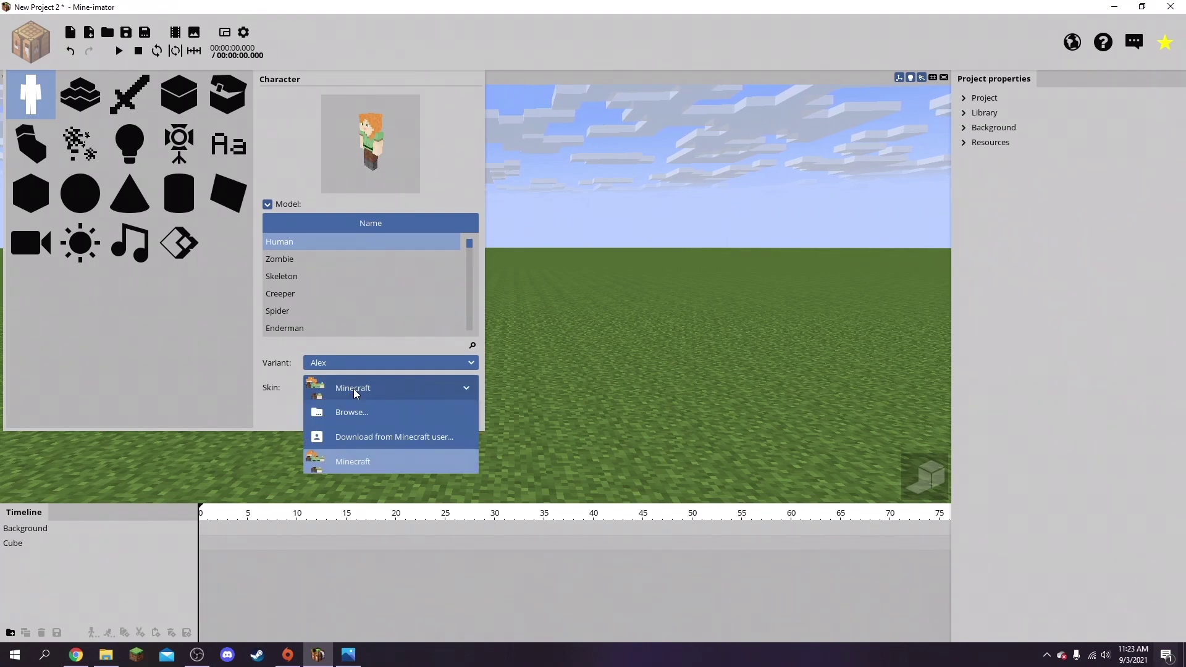
pyautogui.click(356, 392)
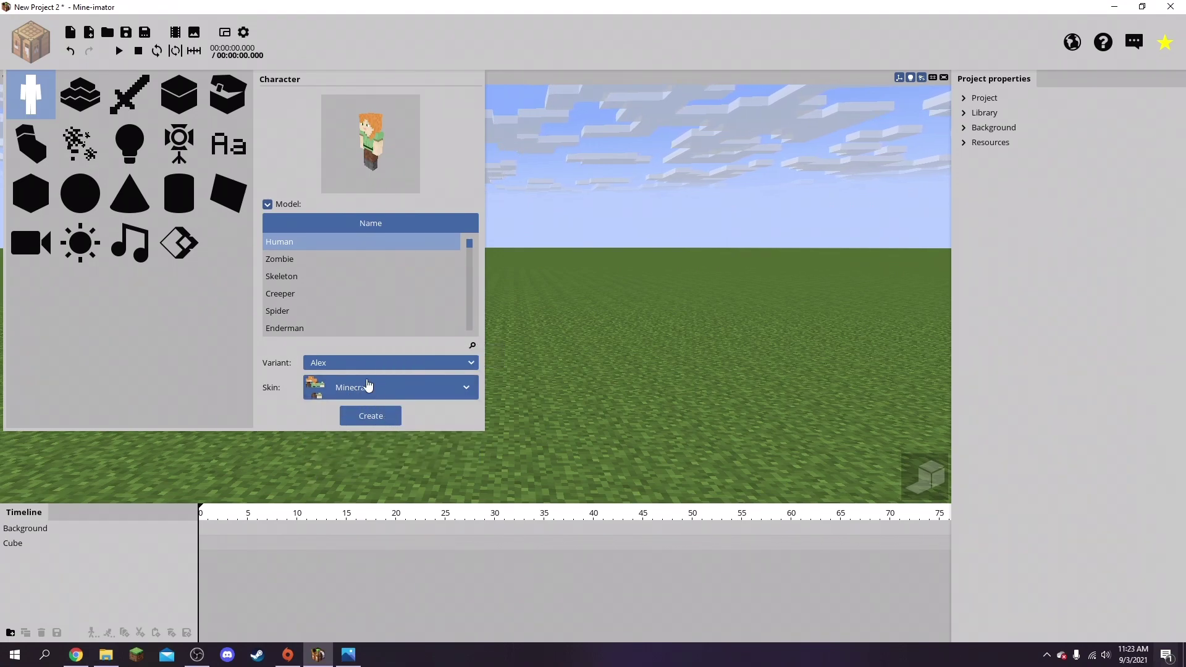
pyautogui.click(358, 391)
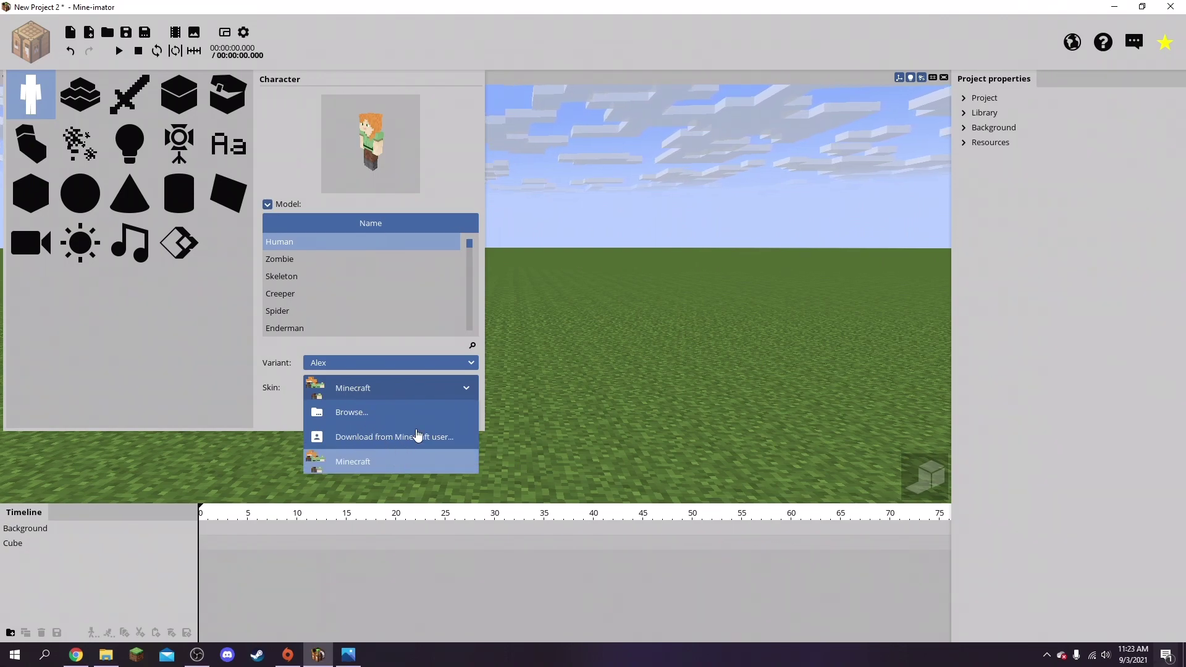
pyautogui.click(421, 436)
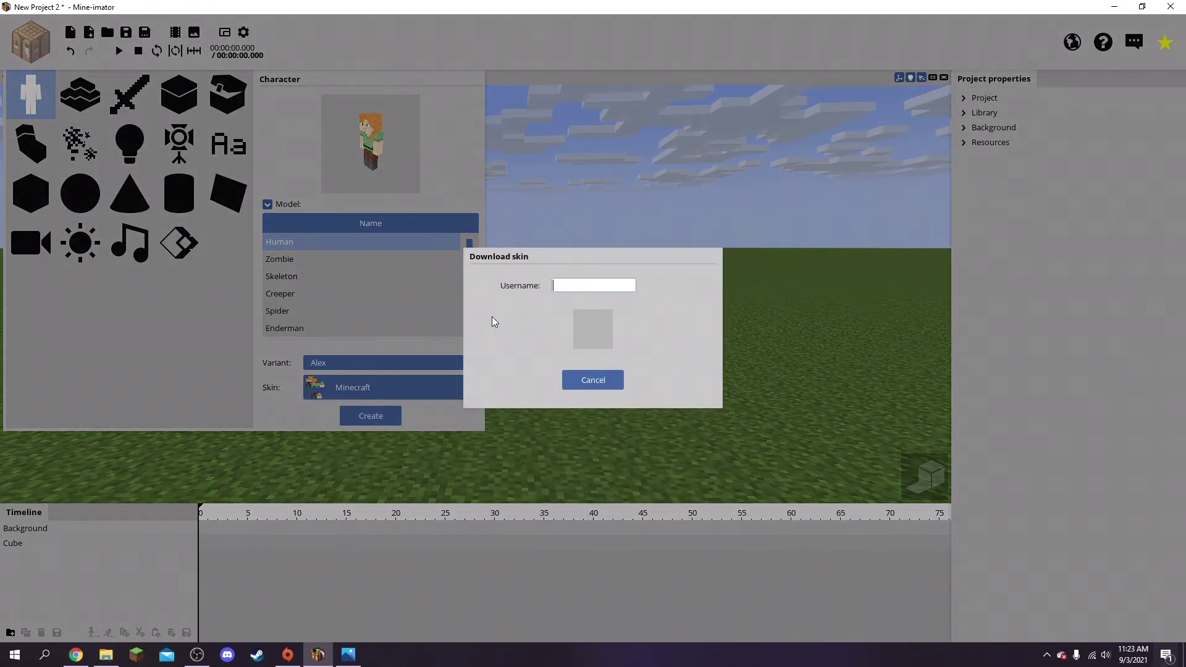
pyautogui.write('nsblue')
pyautogui.click(658, 288)
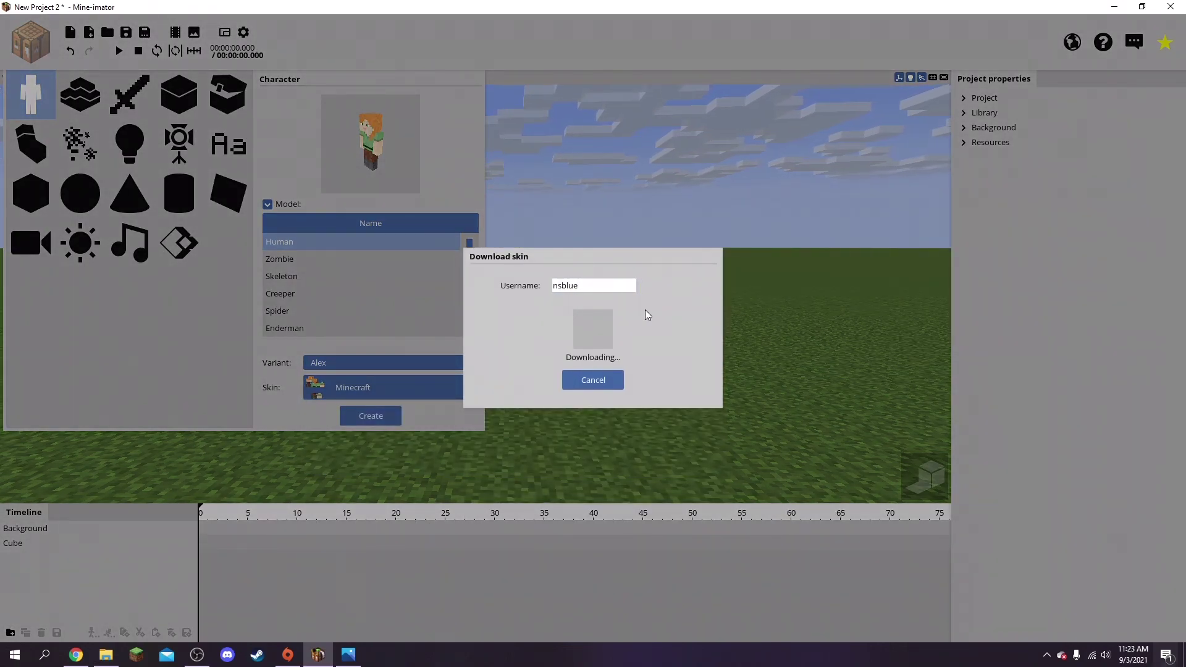
pyautogui.click(567, 380)
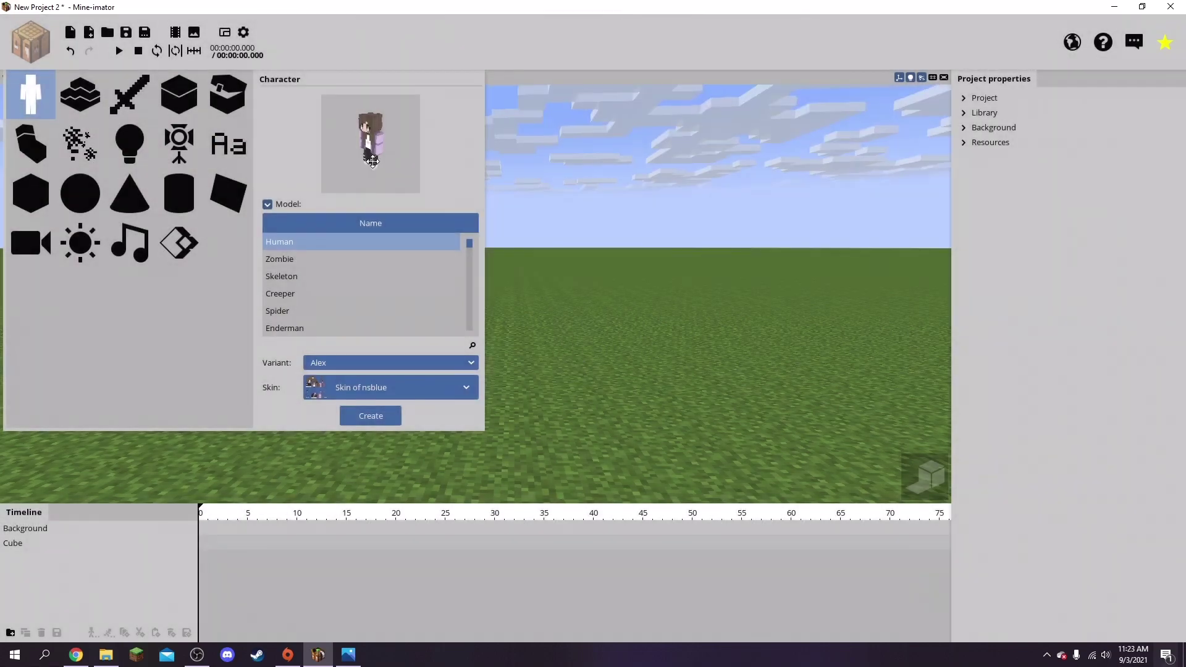
pyautogui.moveTo(387, 174); pyautogui.dragTo(419, 160)
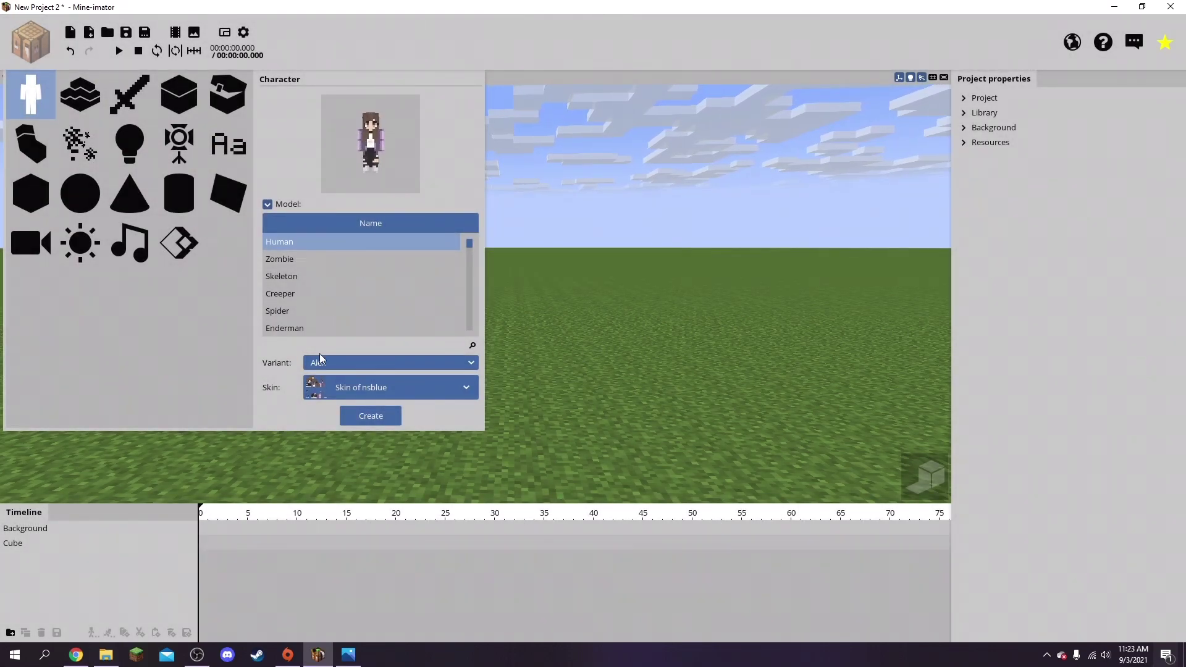
pyautogui.click(365, 388)
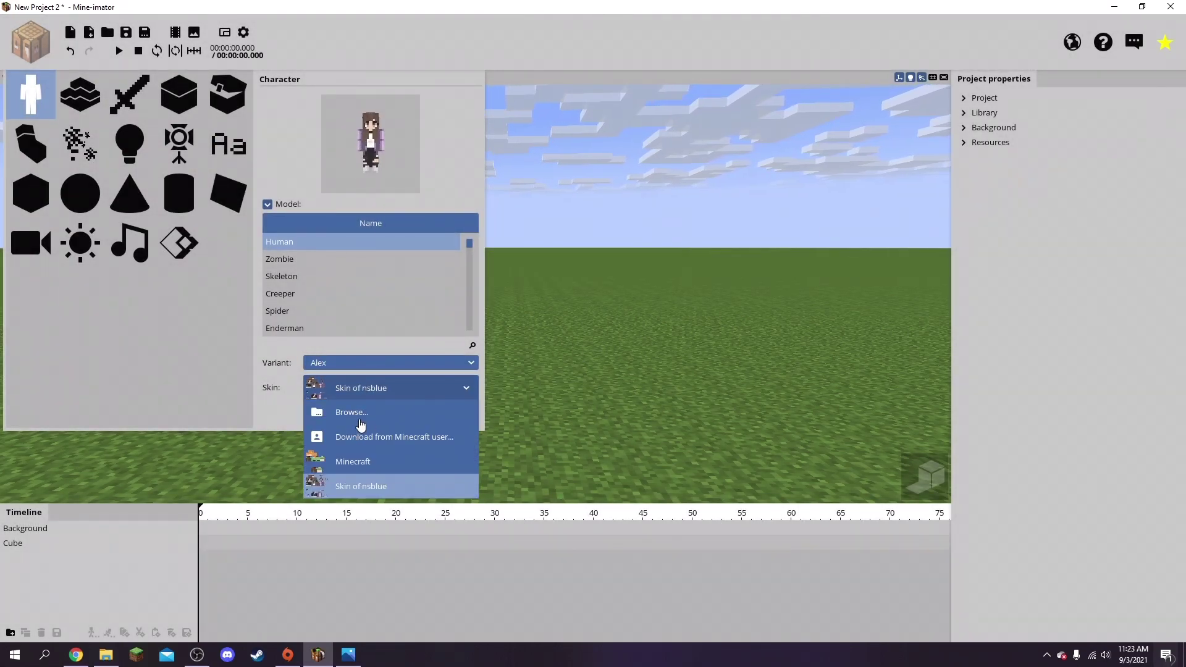
pyautogui.click(365, 412)
pyautogui.click(550, 312)
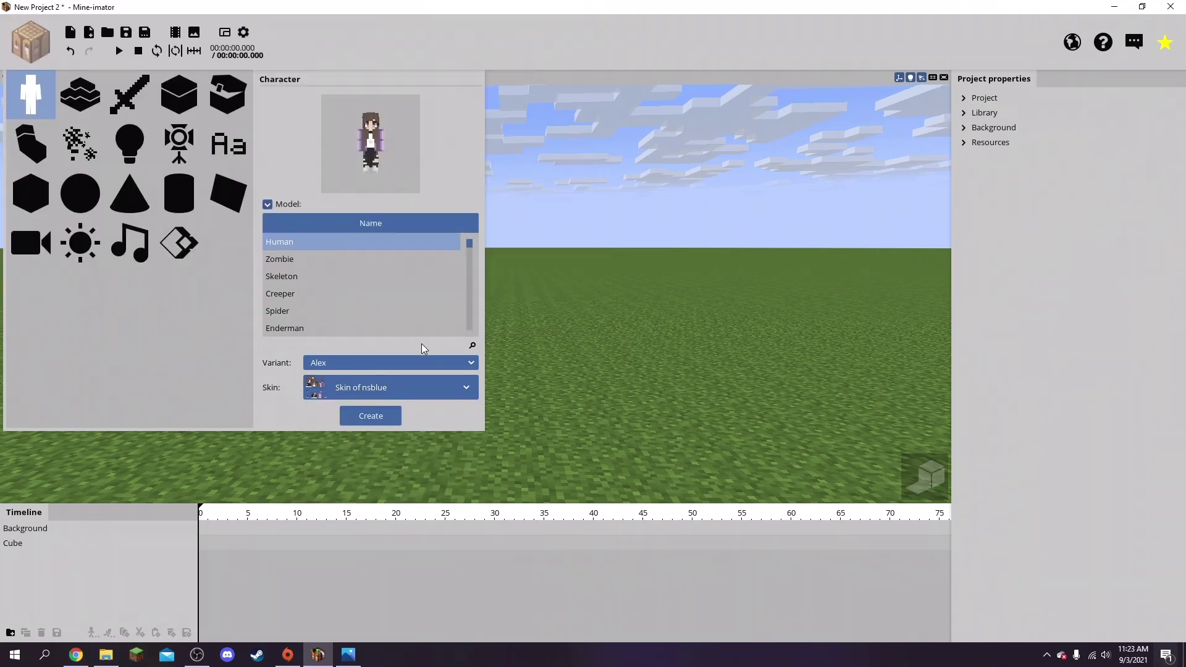
# Create the Alex character with the downloaded skin in the scene and select it.
pyautogui.click(378, 420)
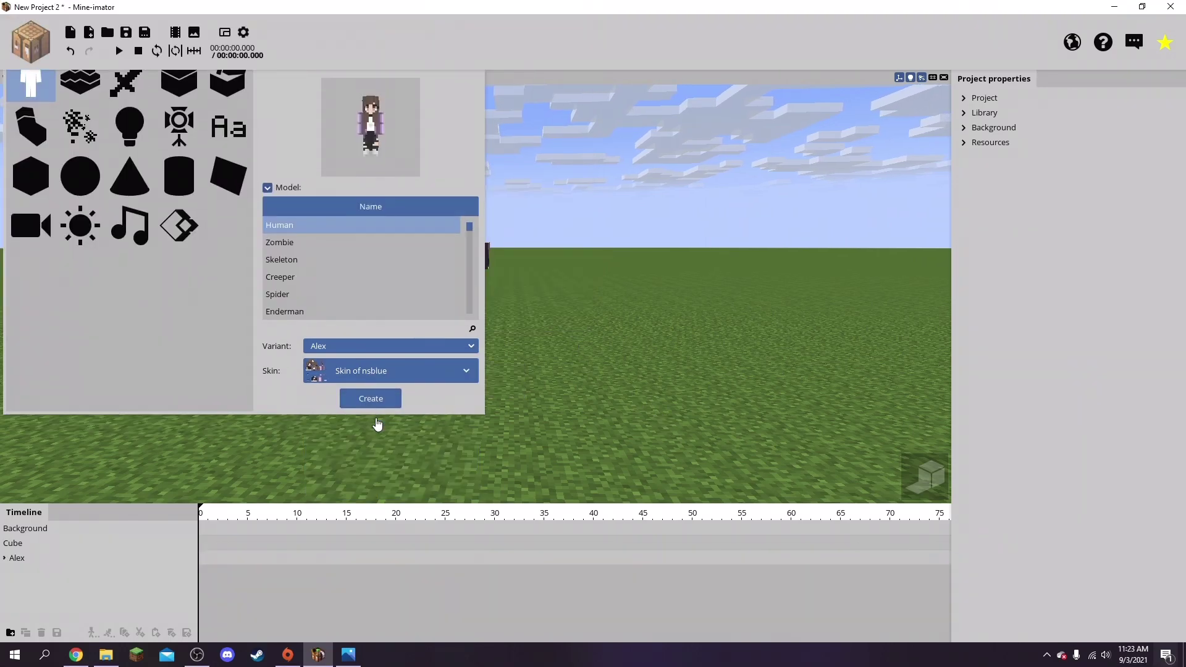
pyautogui.moveTo(550, 360); pyautogui.dragTo(605, 335)
pyautogui.scroll(-2, 605, 335)
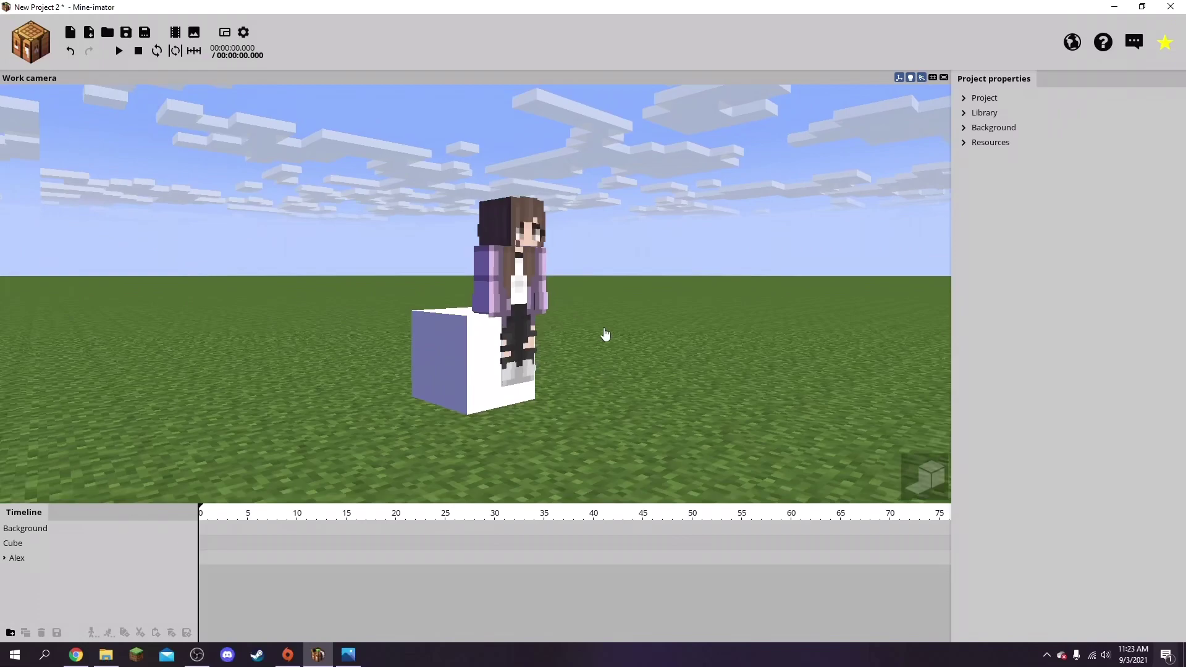
pyautogui.click(523, 309)
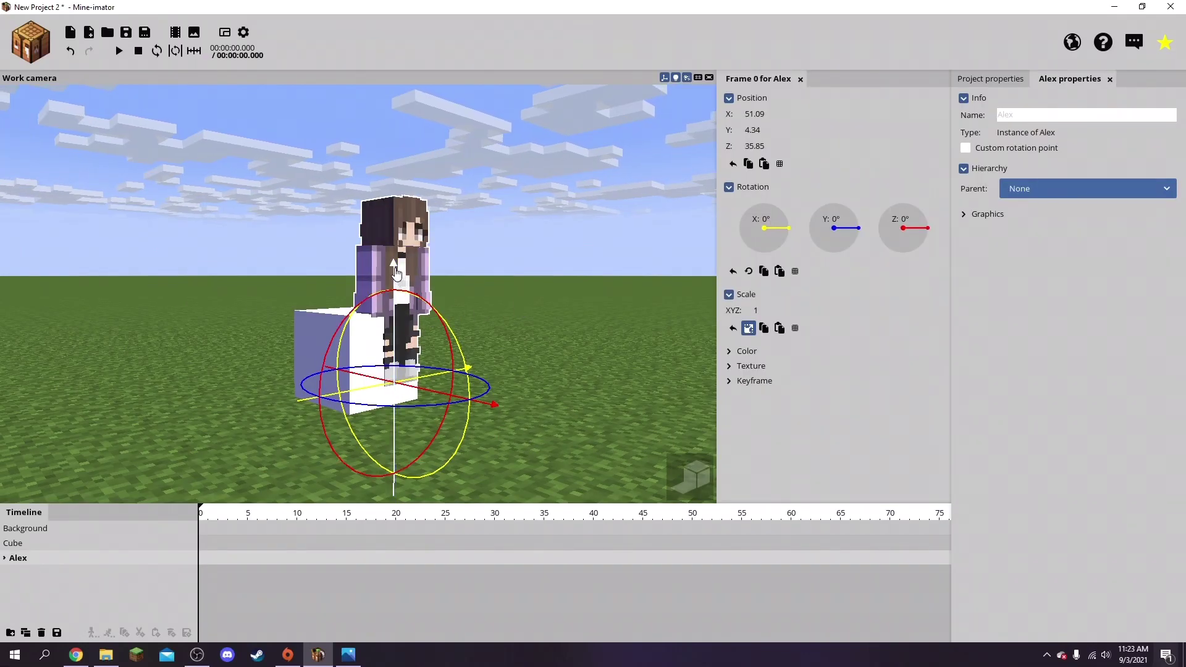
# Lower Alex to the ground beside the cube, about X 84.58 and Y -0.34, and turn the character to about -64.20° Y rotation.
pyautogui.moveTo(396, 272); pyautogui.dragTo(395, 293)
pyautogui.moveTo(307, 430); pyautogui.dragTo(419, 403)
pyautogui.moveTo(532, 412); pyautogui.dragTo(495, 410)
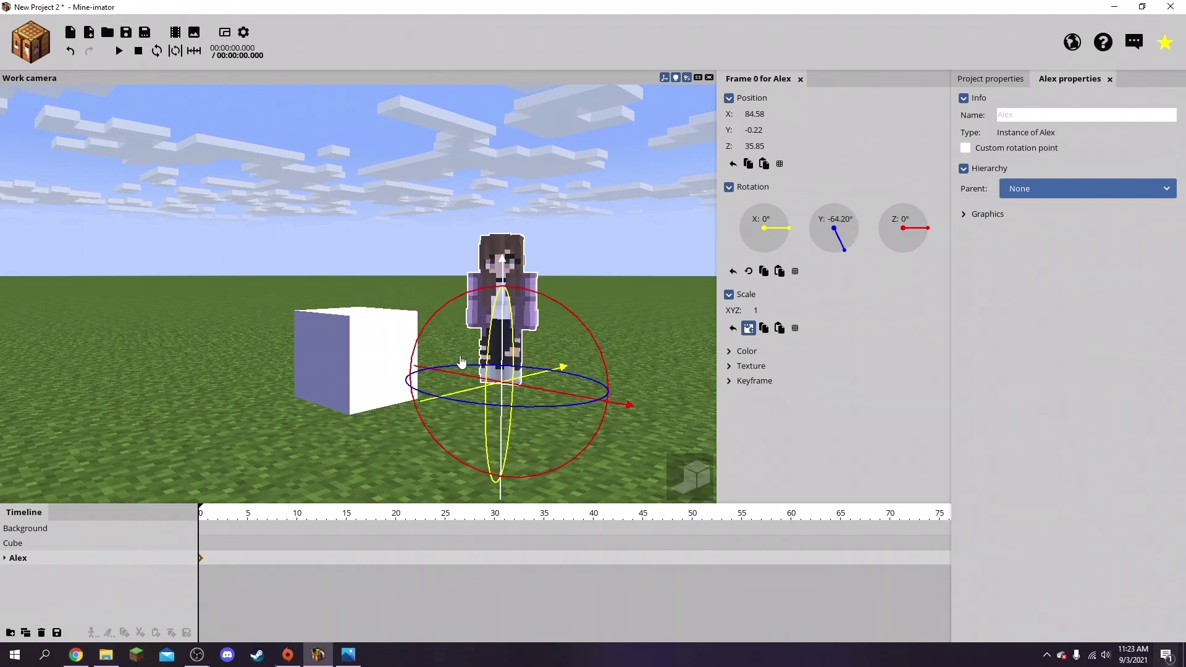
pyautogui.moveTo(502, 346)
pyautogui.mouseDown()
pyautogui.moveTo(505, 357)
pyautogui.moveTo(505, 347)
pyautogui.mouseUp()
# Delete the white cube from the scene.
pyautogui.click(376, 341)
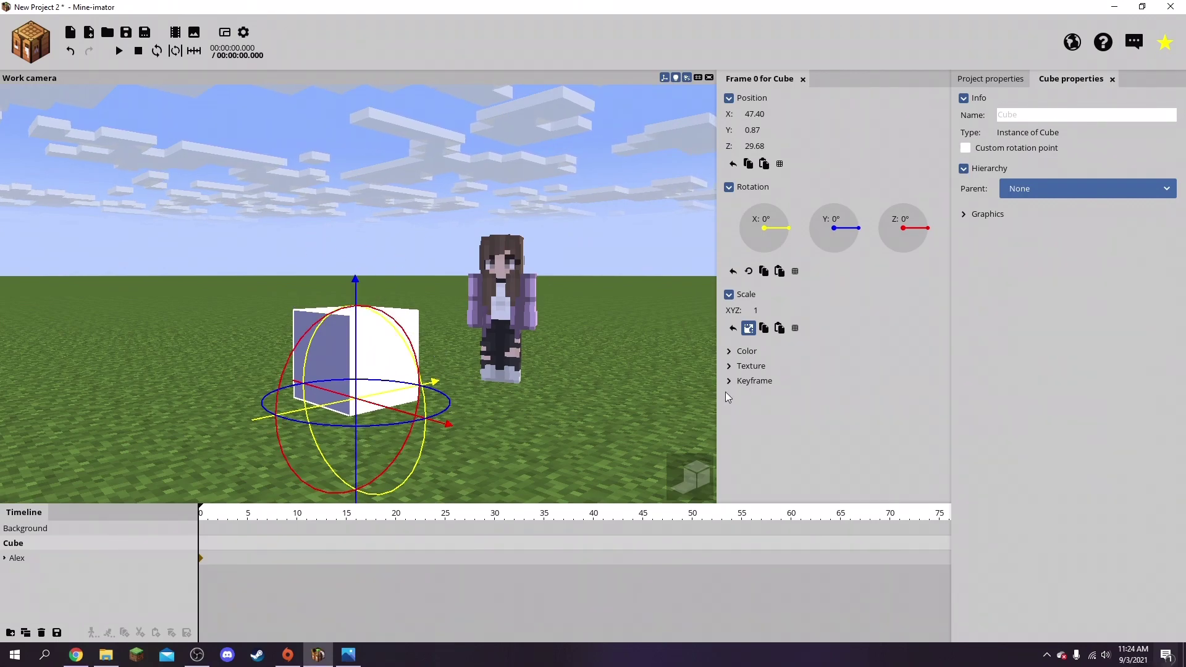
pyautogui.press('Delete')
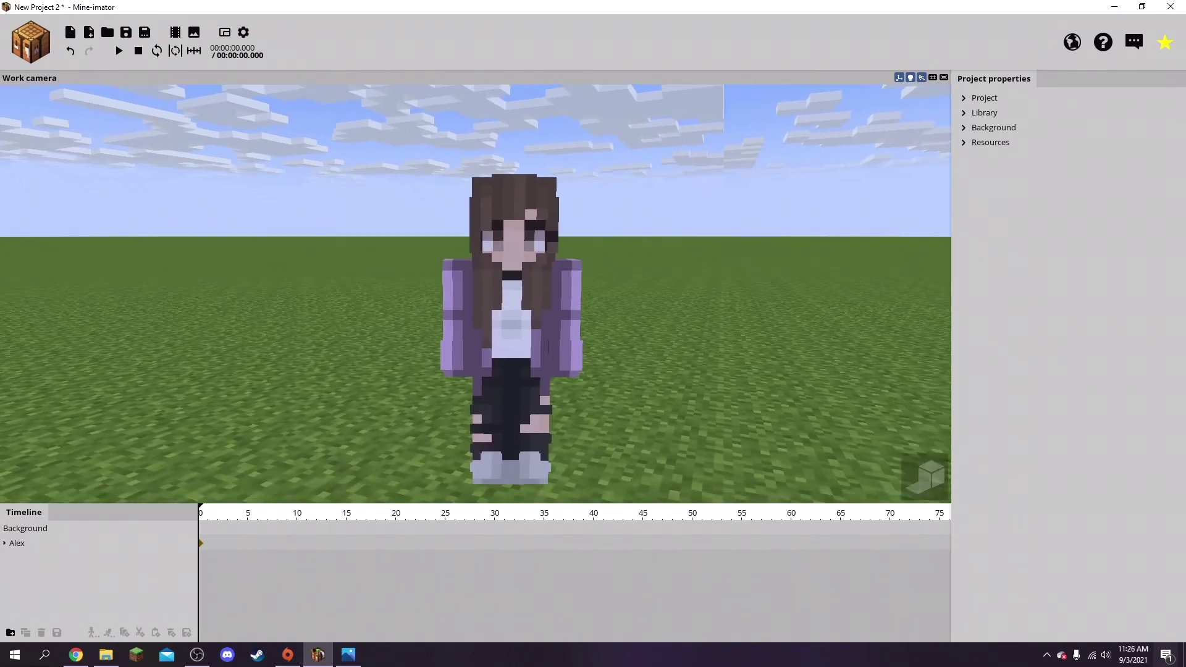
pyautogui.moveTo(612, 292)
pyautogui.mouseDown(button='right')
pyautogui.moveTo(630, 290)
pyautogui.moveTo(612, 292)
pyautogui.mouseUp(button='right')
pyautogui.press('w')
# Select the Alex character, single out its right arm, and swing that arm slightly around the Z axis.
pyautogui.click(474, 372)
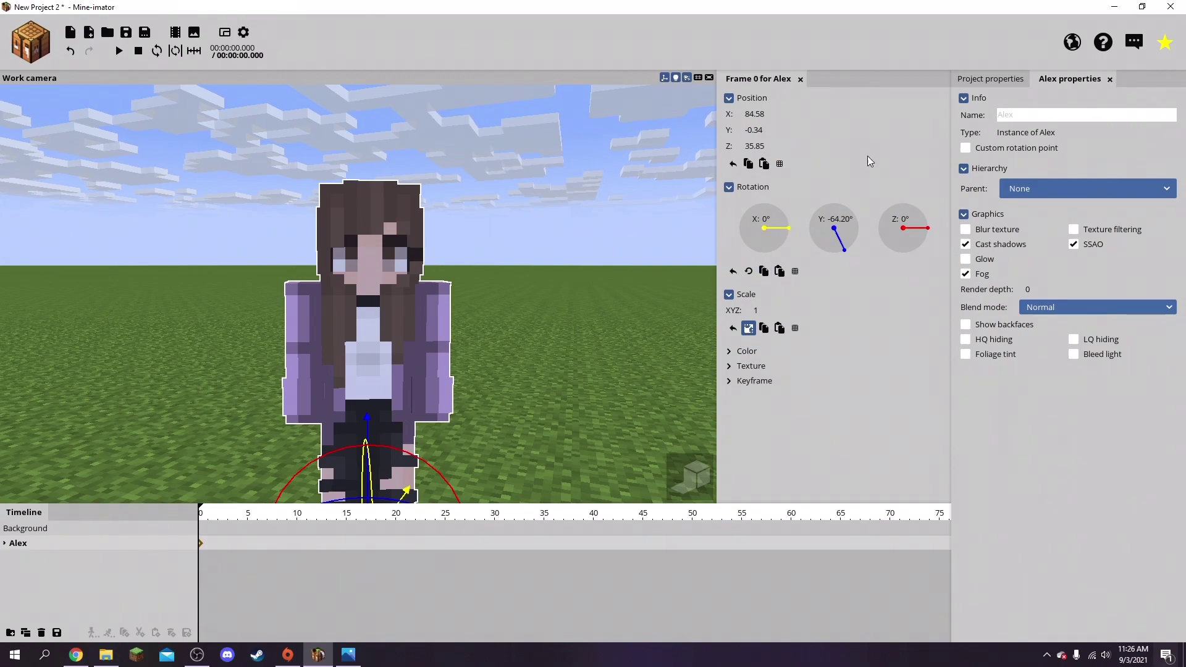
pyautogui.moveTo(632, 338); pyautogui.dragTo(632, 328)
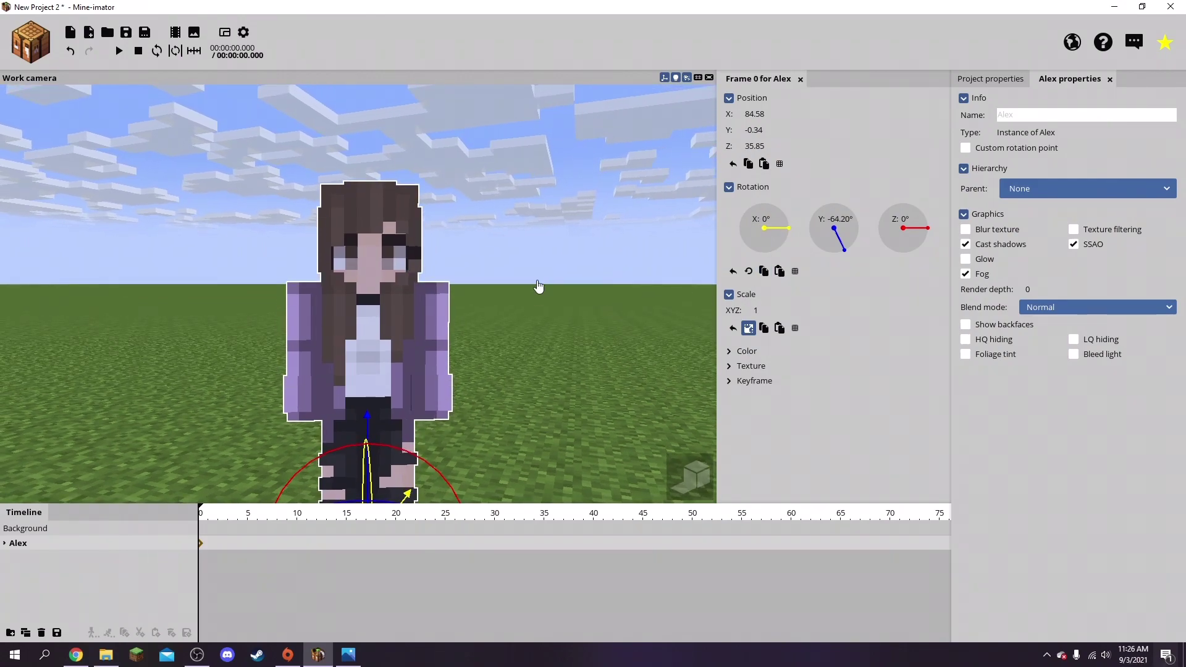
pyautogui.click(414, 349)
pyautogui.click(305, 345)
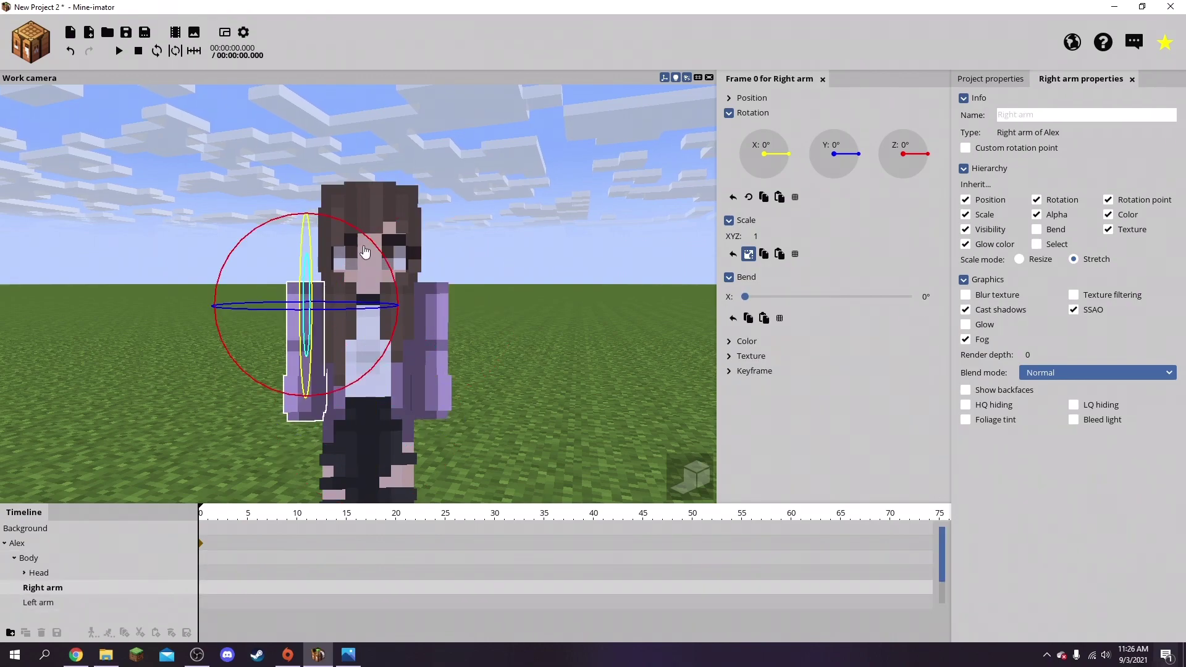
pyautogui.click(369, 237)
pyautogui.click(411, 246)
# Select Alex's head and turn it around the Y axis, leaving the face pointing forward.
pyautogui.moveTo(571, 281); pyautogui.dragTo(546, 273)
pyautogui.click(415, 249)
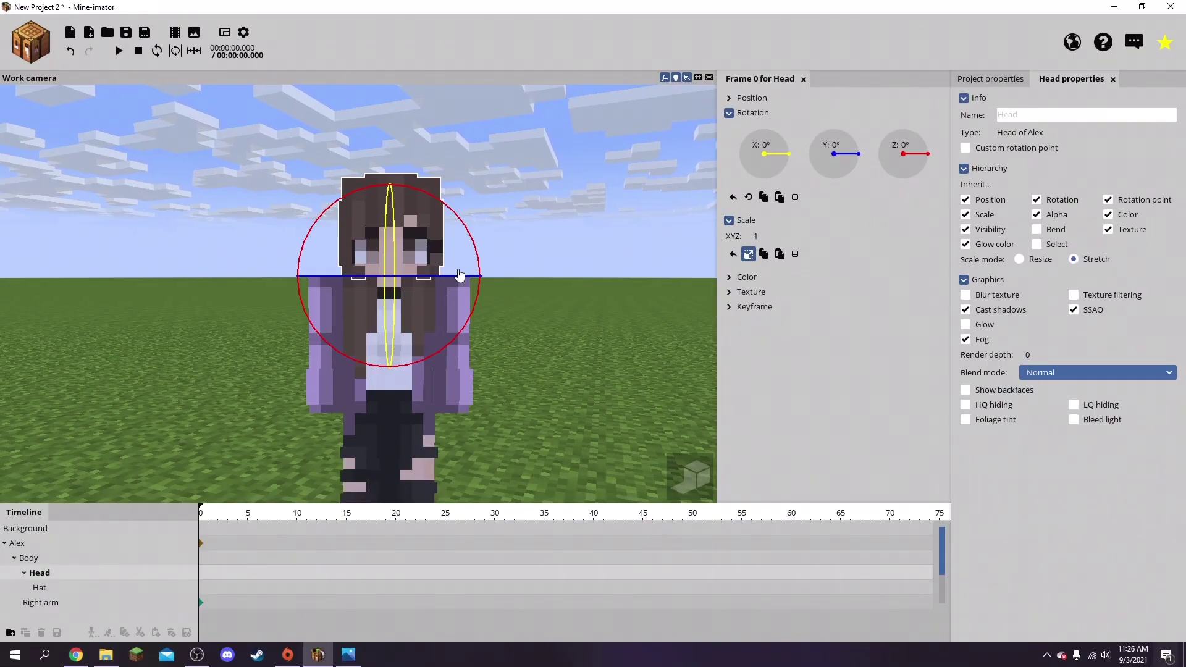
pyautogui.moveTo(459, 274); pyautogui.dragTo(420, 285)
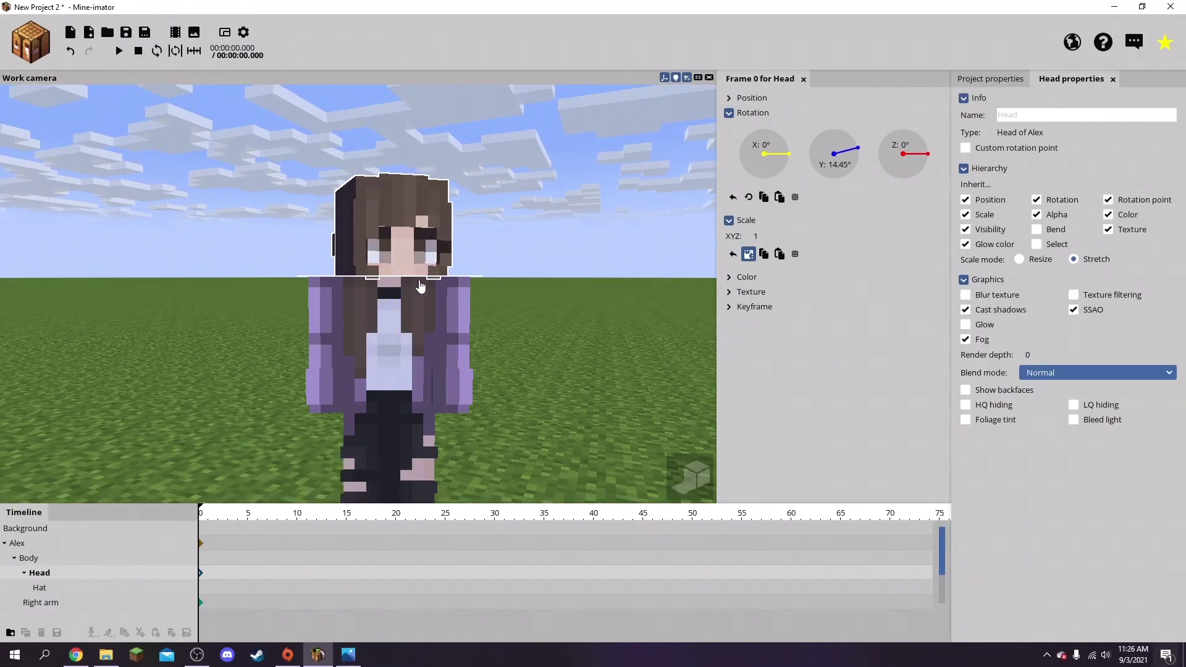
pyautogui.click(546, 250)
pyautogui.click(473, 216)
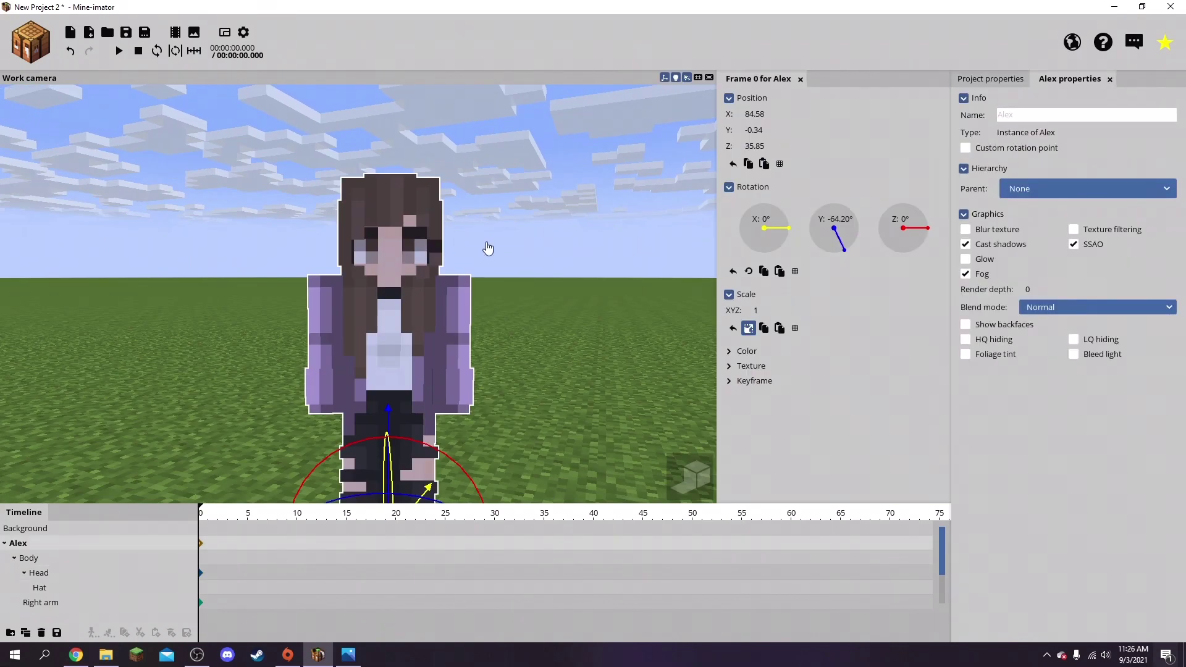
# Select the hat layer on Alex's head and try rotating it separately from the head.
pyautogui.click(405, 183)
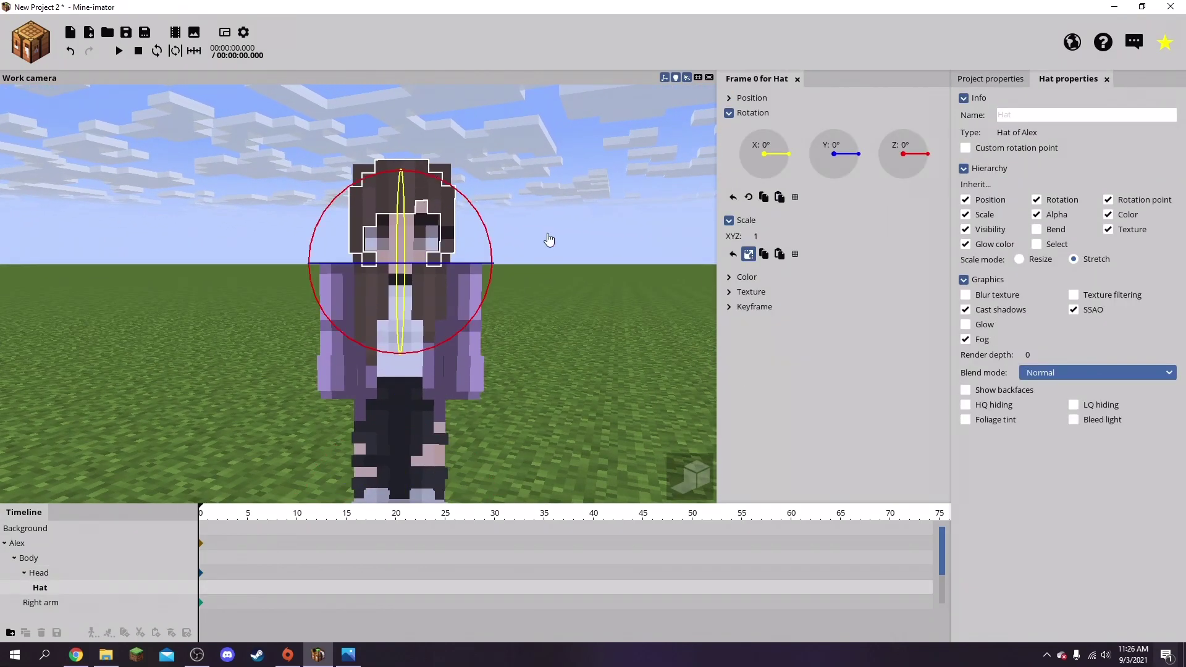
pyautogui.moveTo(542, 242)
pyautogui.mouseDown(button='right')
pyautogui.moveTo(395, 247)
pyautogui.moveTo(543, 243)
pyautogui.mouseUp(button='right')
pyautogui.moveTo(542, 242); pyautogui.dragTo(517, 247)
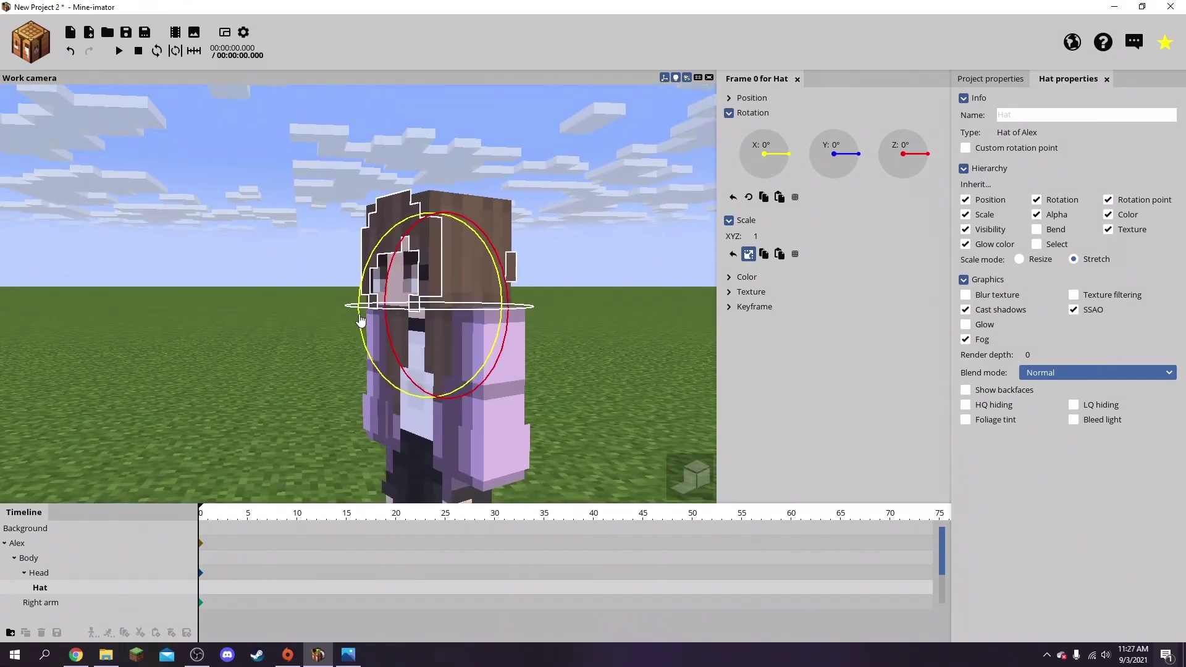
pyautogui.moveTo(361, 331)
pyautogui.mouseDown()
pyautogui.moveTo(377, 379)
pyautogui.moveTo(389, 352)
pyautogui.moveTo(379, 326)
pyautogui.mouseUp()
pyautogui.click(590, 228)
# Select the whole Alex character and set its Y rotation to about -71.57° and its X position to about 87.92.
pyautogui.moveTo(590, 228)
pyautogui.mouseDown(button='right')
pyautogui.moveTo(642, 260)
pyautogui.moveTo(686, 262)
pyautogui.moveTo(723, 241)
pyautogui.moveTo(593, 228)
pyautogui.mouseUp(button='right')
pyautogui.press('s')
pyautogui.click(506, 259)
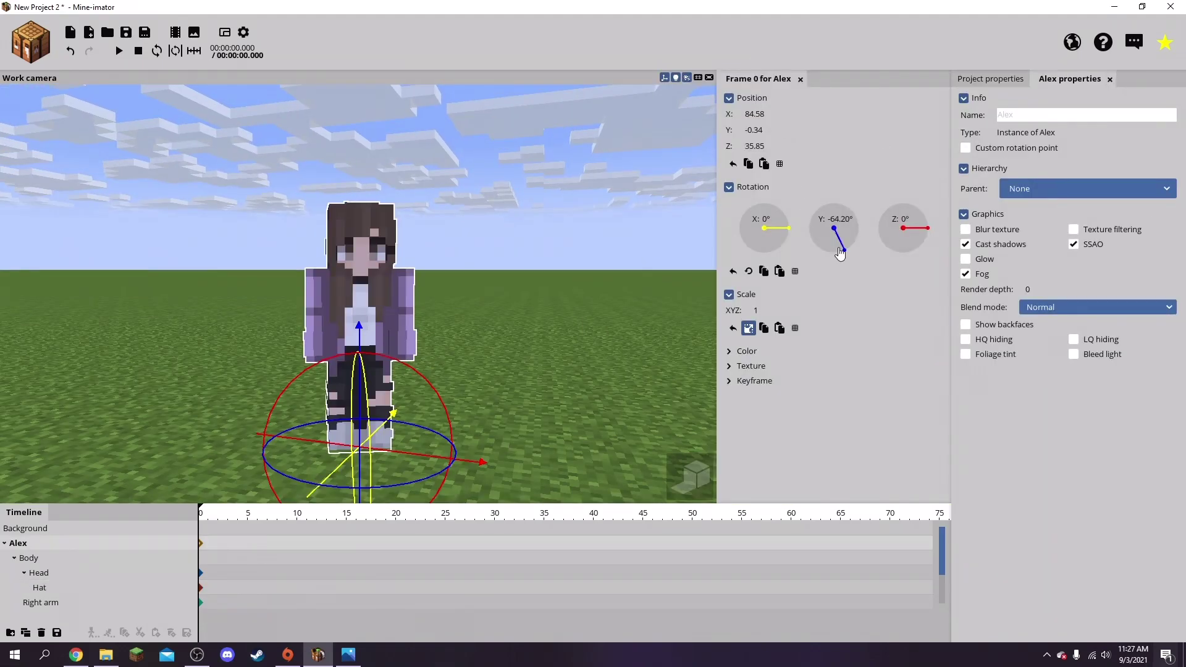
pyautogui.moveTo(844, 253); pyautogui.dragTo(842, 273)
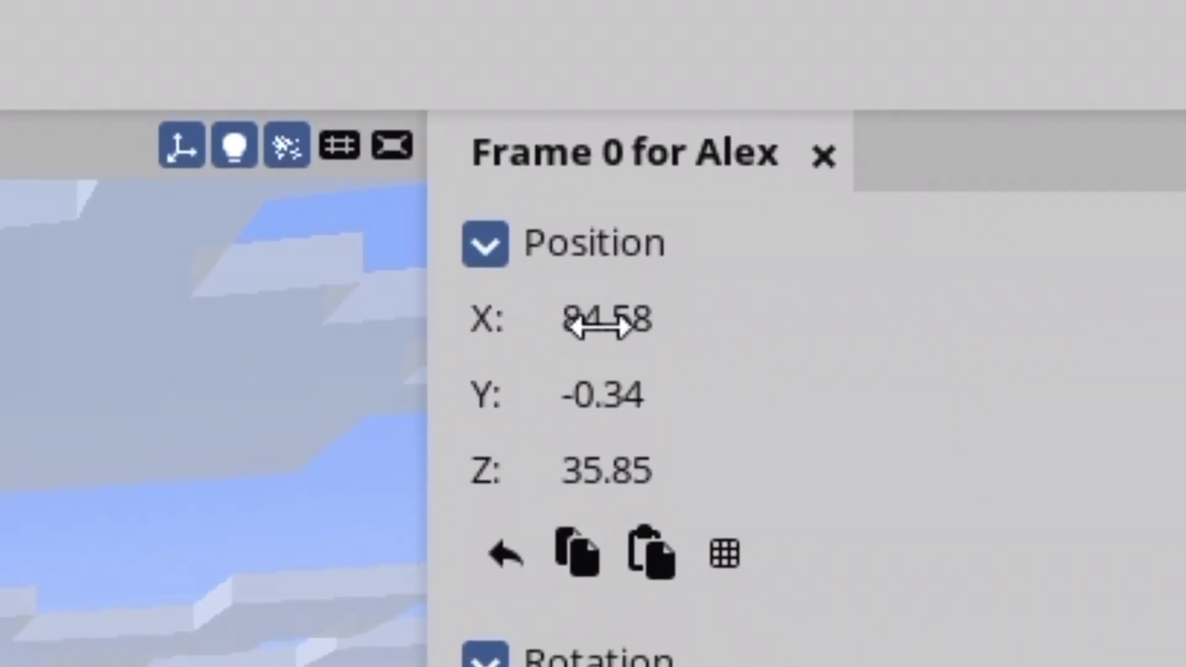
pyautogui.moveTo(664, 231); pyautogui.dragTo(673, 235)
pyautogui.moveTo(609, 328); pyautogui.dragTo(590, 328)
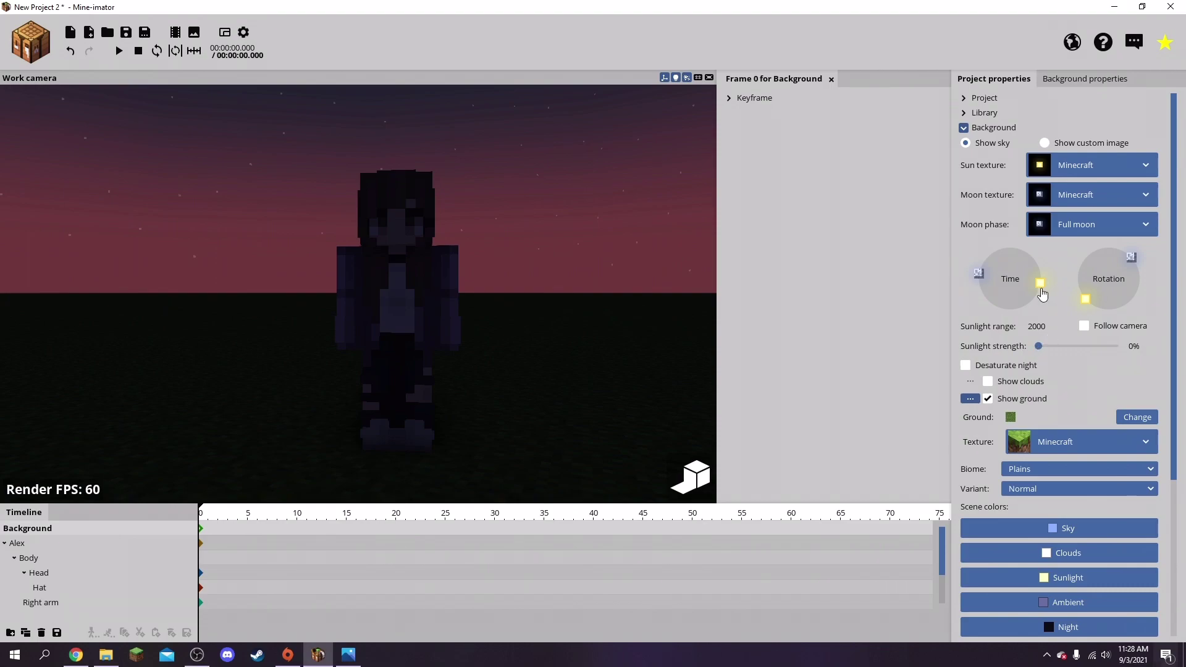
# Set the background's time of day to bright daylight and slightly adjust the sky rotation.
pyautogui.moveTo(1041, 294); pyautogui.dragTo(987, 257)
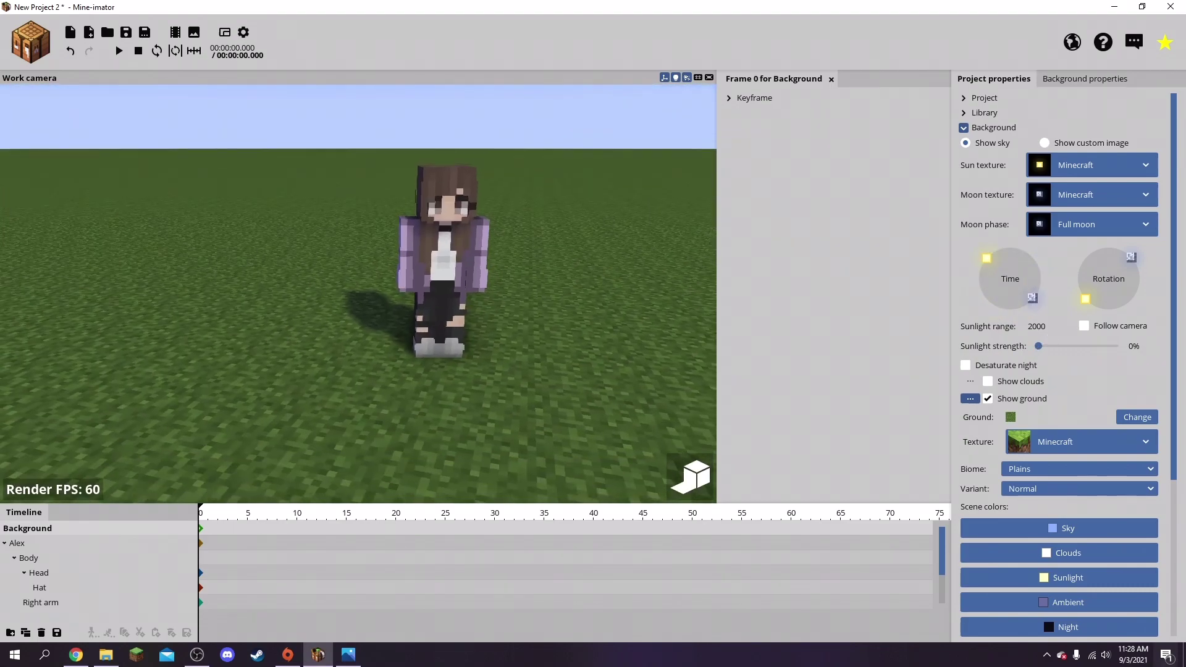
pyautogui.moveTo(623, 357)
pyautogui.mouseDown(button='right')
pyautogui.moveTo(655, 386)
pyautogui.moveTo(625, 346)
pyautogui.moveTo(624, 357)
pyautogui.mouseUp(button='right')
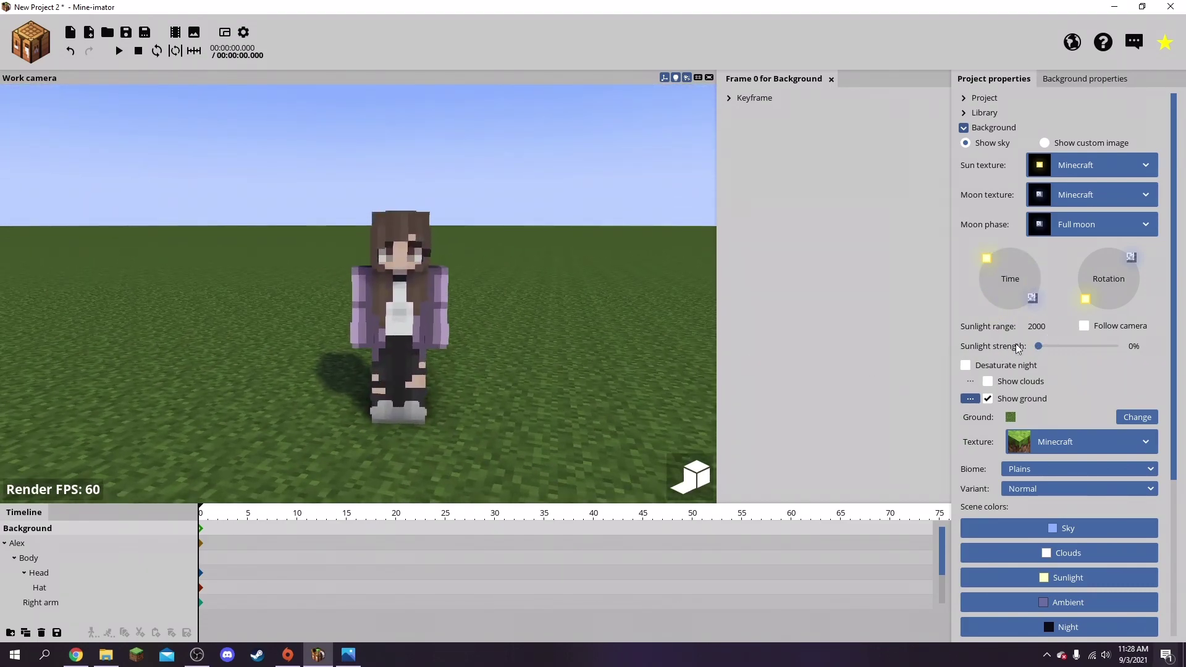
pyautogui.moveTo(1084, 307); pyautogui.dragTo(1138, 242)
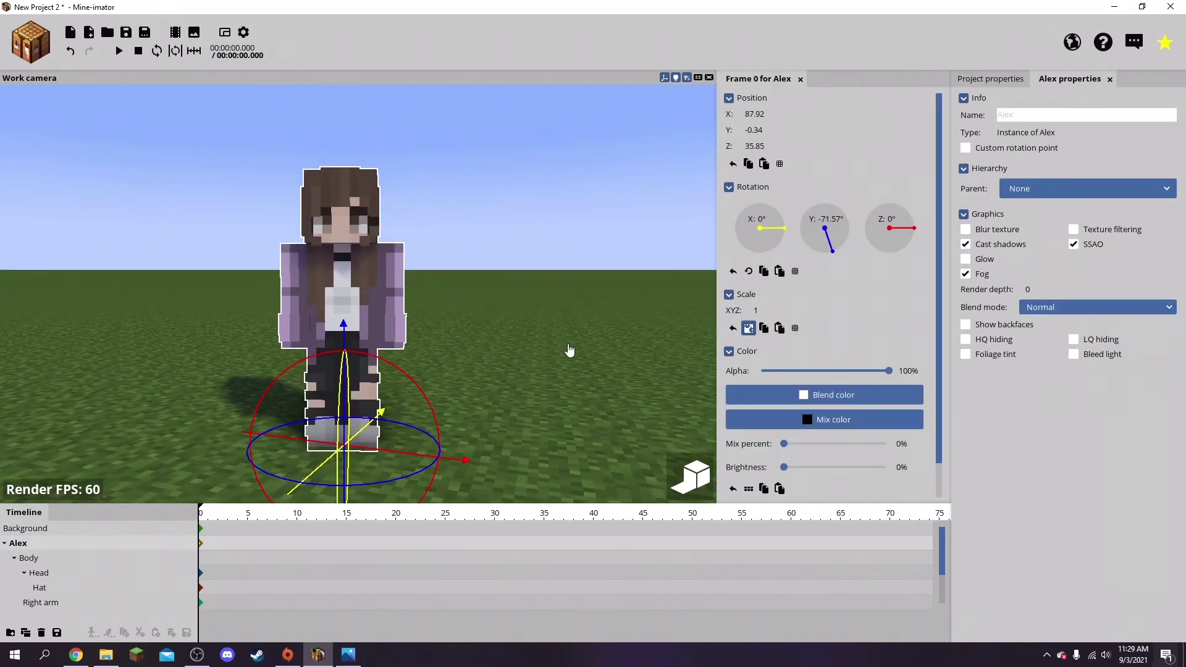
# Select Alex's left arm and bend its elbow to about 10°.
pyautogui.moveTo(571, 330); pyautogui.dragTo(519, 351, button='right')
pyautogui.click(478, 285)
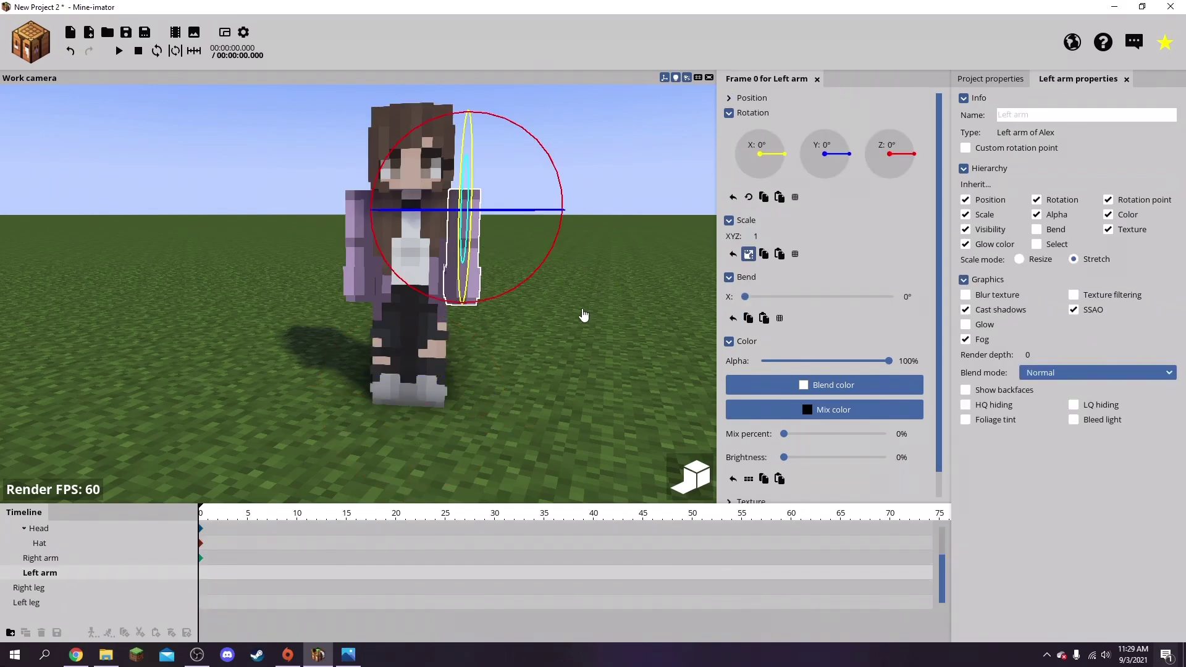
pyautogui.moveTo(581, 310); pyautogui.dragTo(514, 292, button='right')
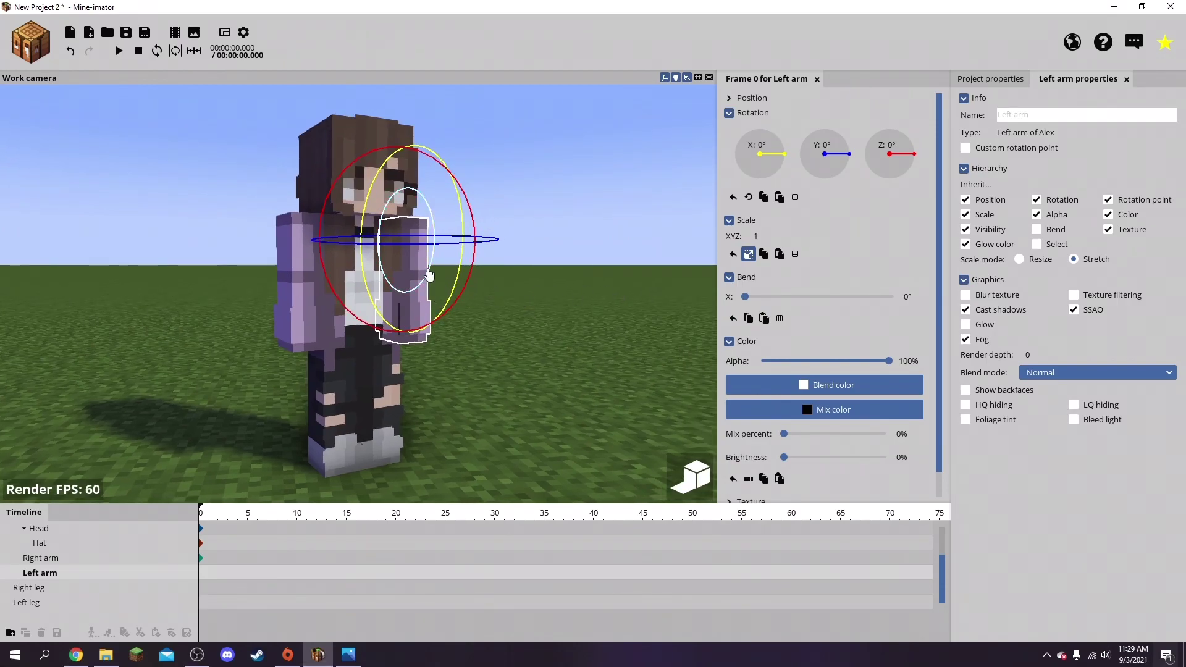
pyautogui.moveTo(429, 274); pyautogui.dragTo(477, 380)
pyautogui.moveTo(515, 306); pyautogui.dragTo(551, 258)
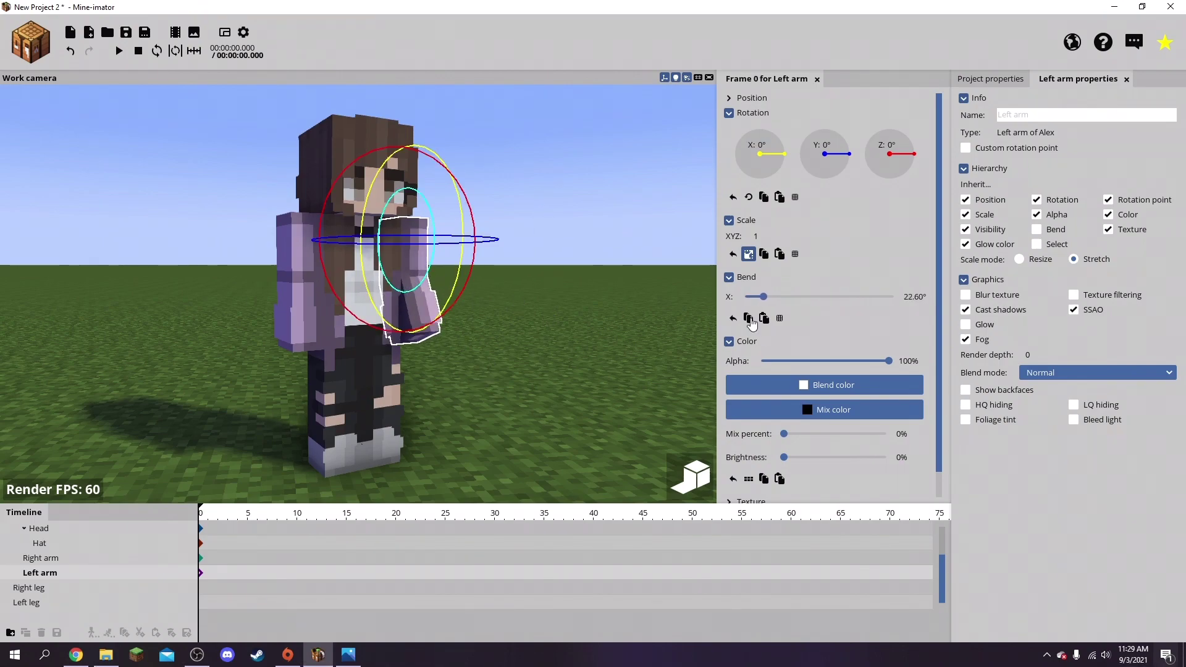
pyautogui.moveTo(795, 297); pyautogui.dragTo(759, 314)
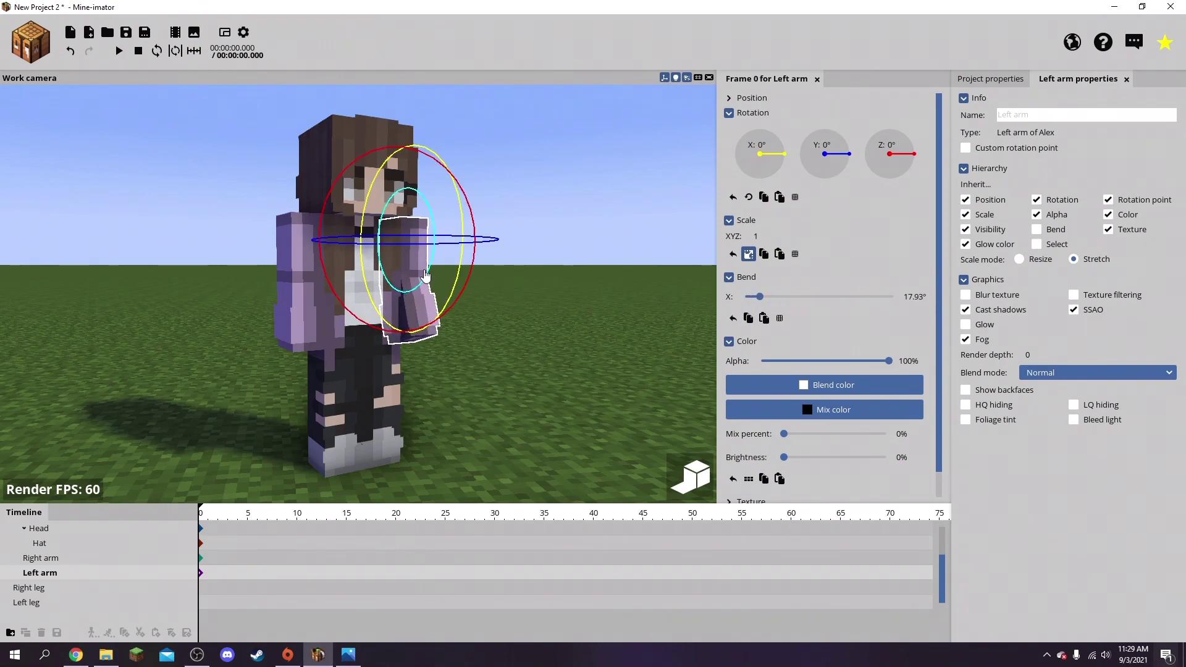
pyautogui.moveTo(423, 280)
pyautogui.mouseDown()
pyautogui.moveTo(451, 186)
pyautogui.moveTo(432, 300)
pyautogui.mouseUp()
# Raise Alex's left arm into a wave with rotation about X -116.23°, Y -331.56° and a bend of about 30.96°.
pyautogui.moveTo(538, 349)
pyautogui.mouseDown()
pyautogui.moveTo(482, 352)
pyautogui.moveTo(539, 353)
pyautogui.mouseUp()
pyautogui.scroll(1, 539, 348)
pyautogui.press('s')
pyautogui.moveTo(540, 301); pyautogui.dragTo(525, 278, button='right')
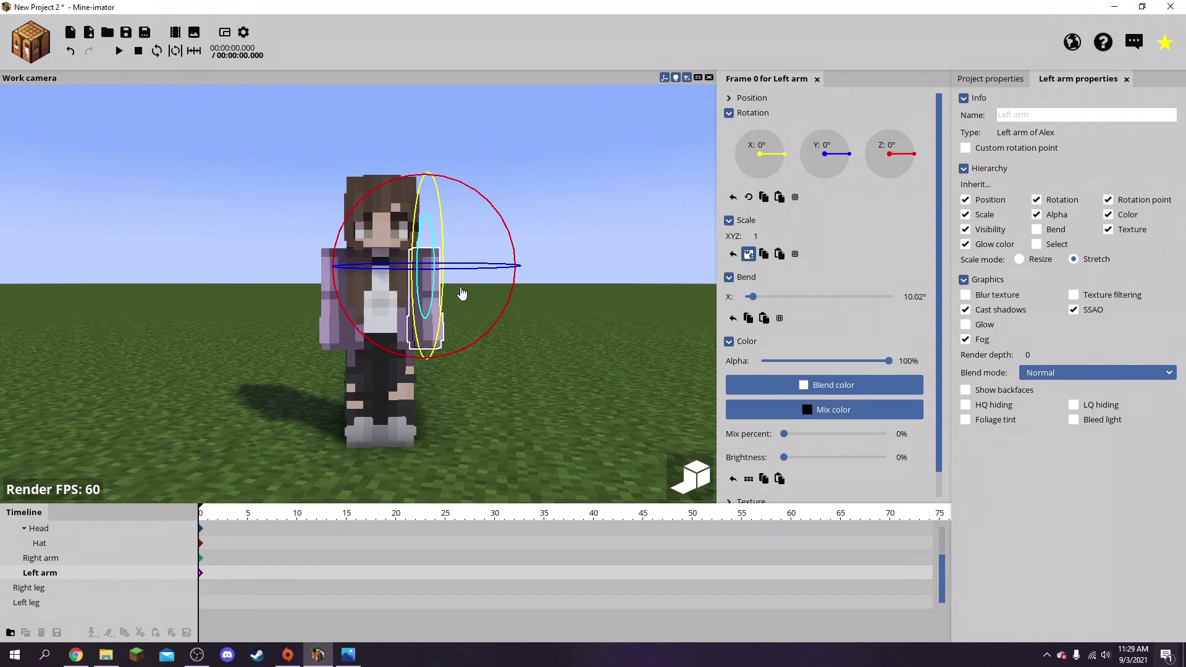
pyautogui.moveTo(434, 301); pyautogui.dragTo(467, 225)
pyautogui.moveTo(457, 280)
pyautogui.mouseDown()
pyautogui.moveTo(418, 277)
pyautogui.moveTo(447, 283)
pyautogui.mouseUp()
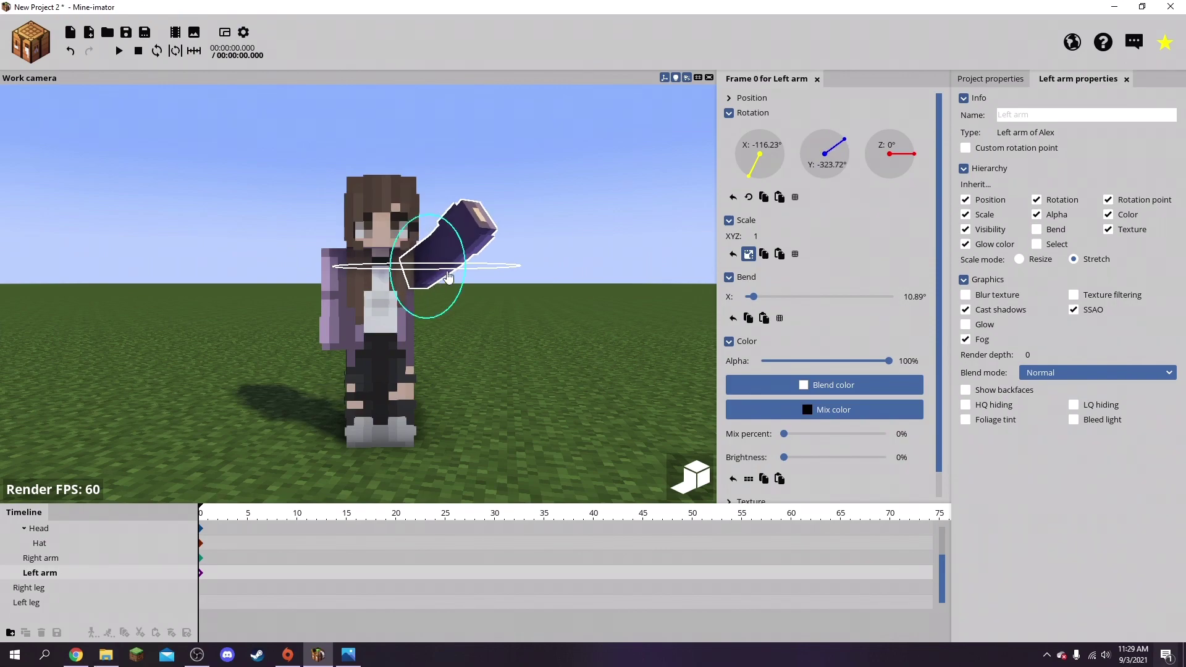
pyautogui.moveTo(828, 149)
pyautogui.mouseDown()
pyautogui.moveTo(847, 161)
pyautogui.moveTo(838, 147)
pyautogui.mouseUp()
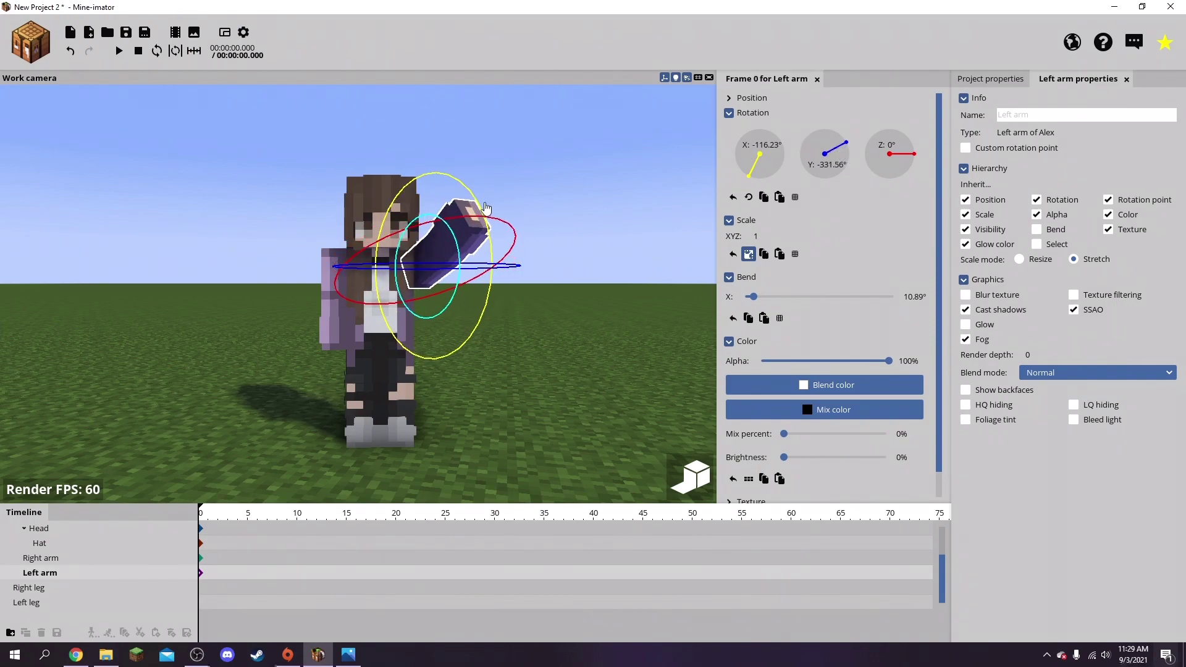
pyautogui.moveTo(459, 231); pyautogui.dragTo(465, 239)
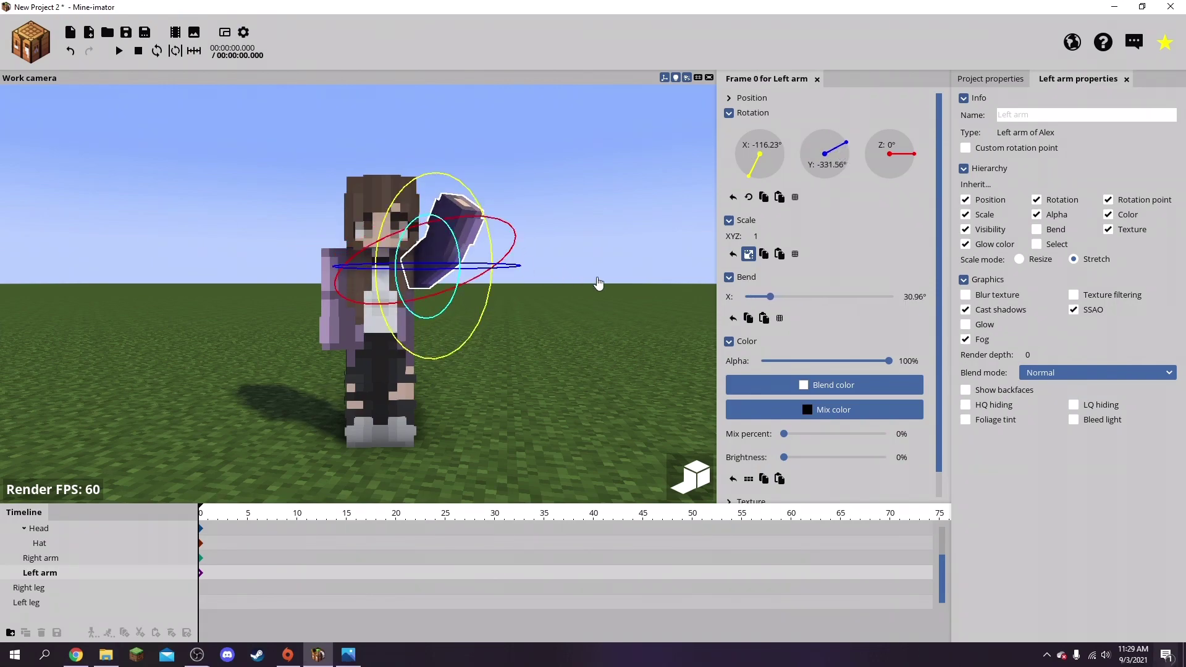
pyautogui.click(597, 283)
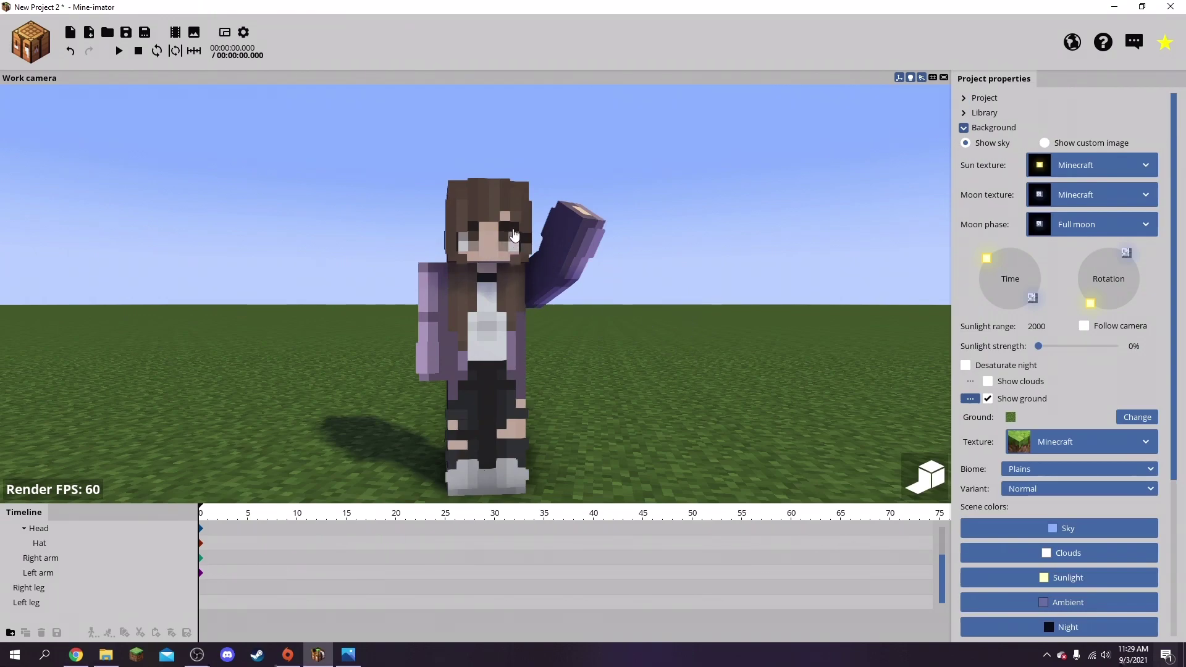
# Select Alex's head and tilt it slightly to the side.
pyautogui.click(514, 235)
pyautogui.click(321, 259)
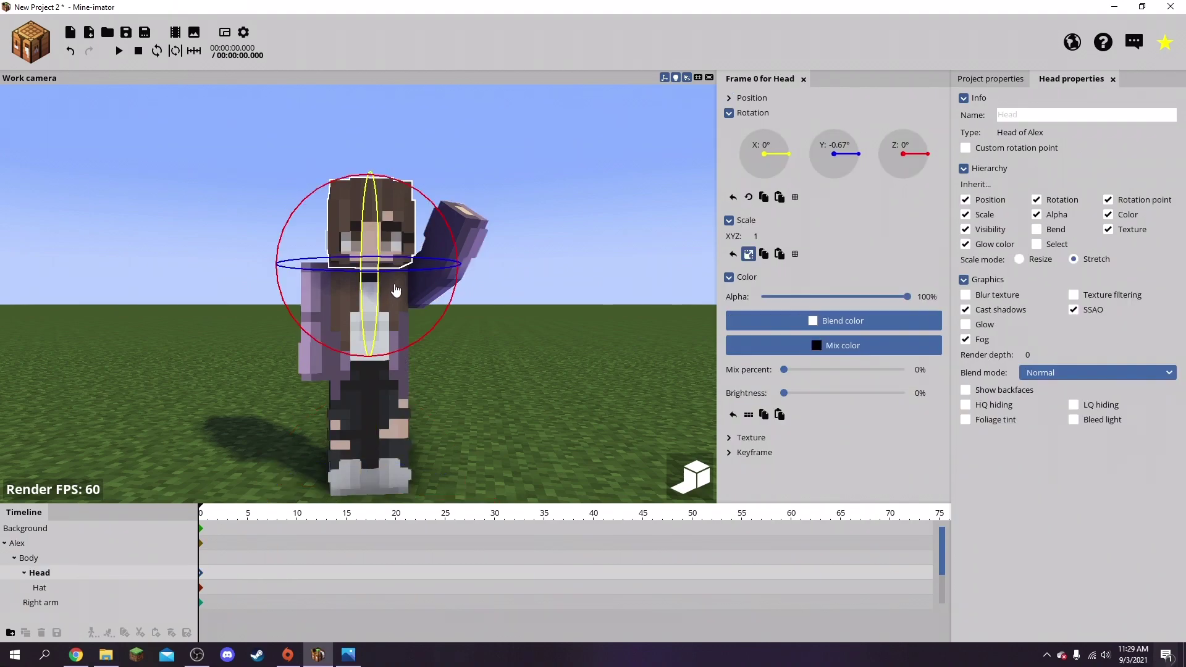
pyautogui.moveTo(378, 302); pyautogui.dragTo(380, 327)
pyautogui.click(451, 333)
pyautogui.click(436, 337)
# Rotate Alex's right arm to about X 20.00°, Y 57.04°, Z -2.01° and bend it about 18.03°.
pyautogui.click(318, 344)
pyautogui.moveTo(266, 343); pyautogui.dragTo(333, 339)
pyautogui.moveTo(399, 309); pyautogui.dragTo(433, 290)
pyautogui.moveTo(472, 325); pyautogui.dragTo(355, 346)
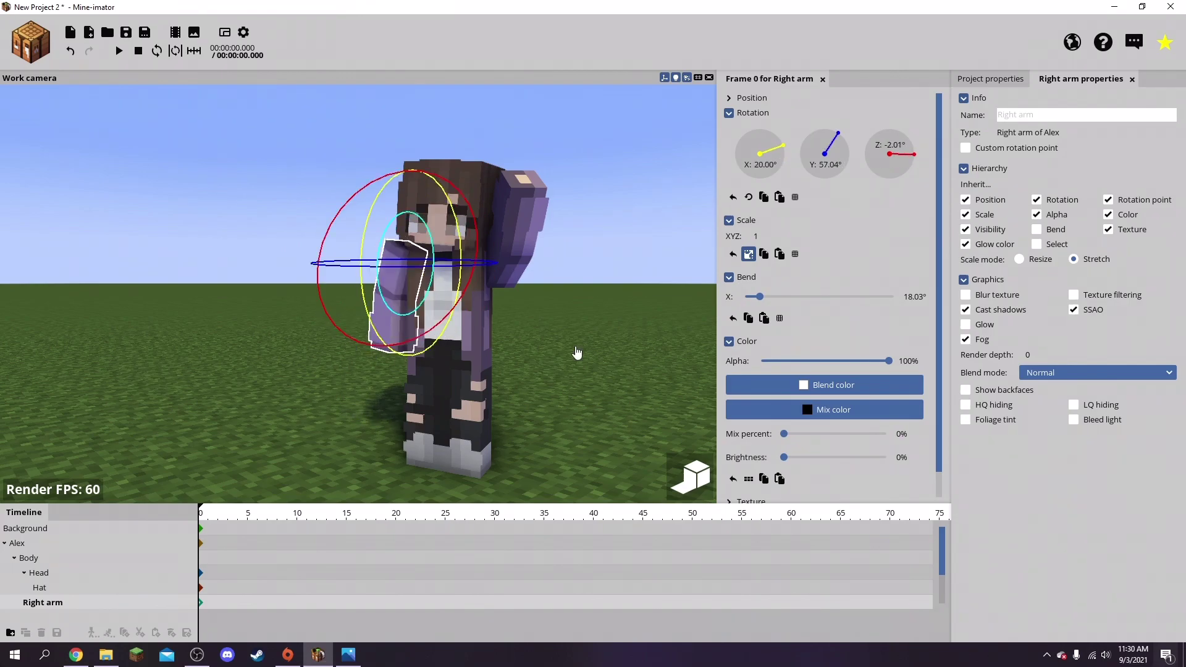
# Bend Alex's right arm further so the hand rests on the hip, and adjust the left leg's pose.
pyautogui.moveTo(577, 354); pyautogui.dragTo(630, 360)
pyautogui.scroll(3, 577, 355)
pyautogui.moveTo(513, 297); pyautogui.dragTo(544, 286)
pyautogui.scroll(-5, 516, 349)
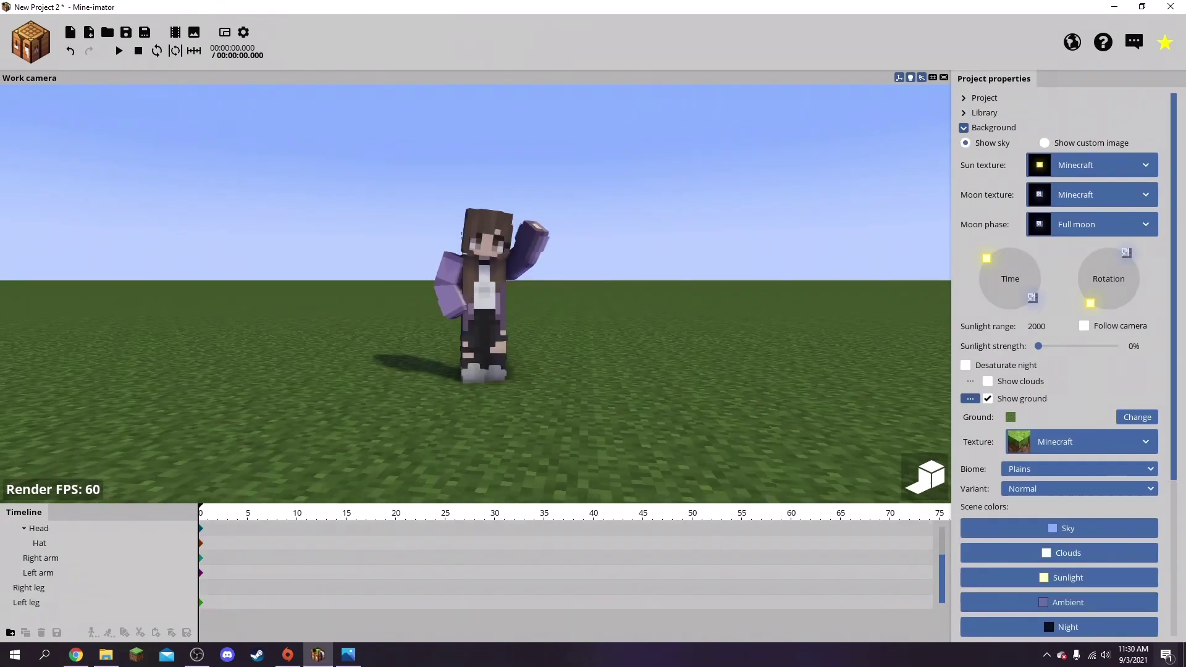
pyautogui.scroll(4, 516, 350)
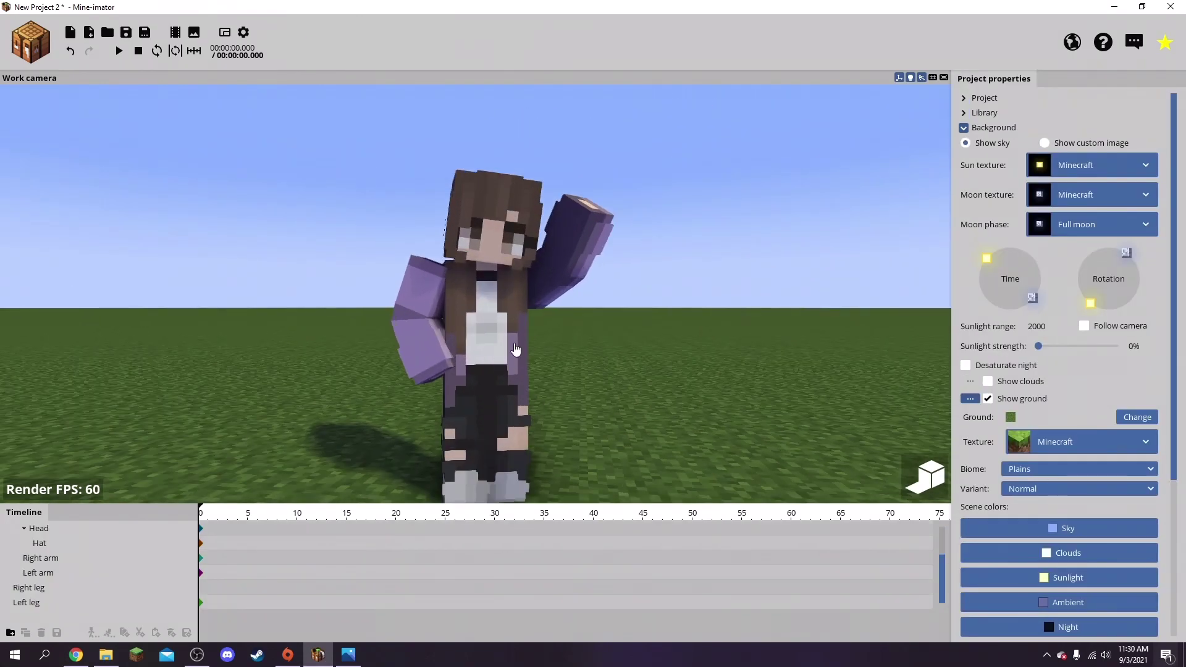
pyautogui.click(513, 242)
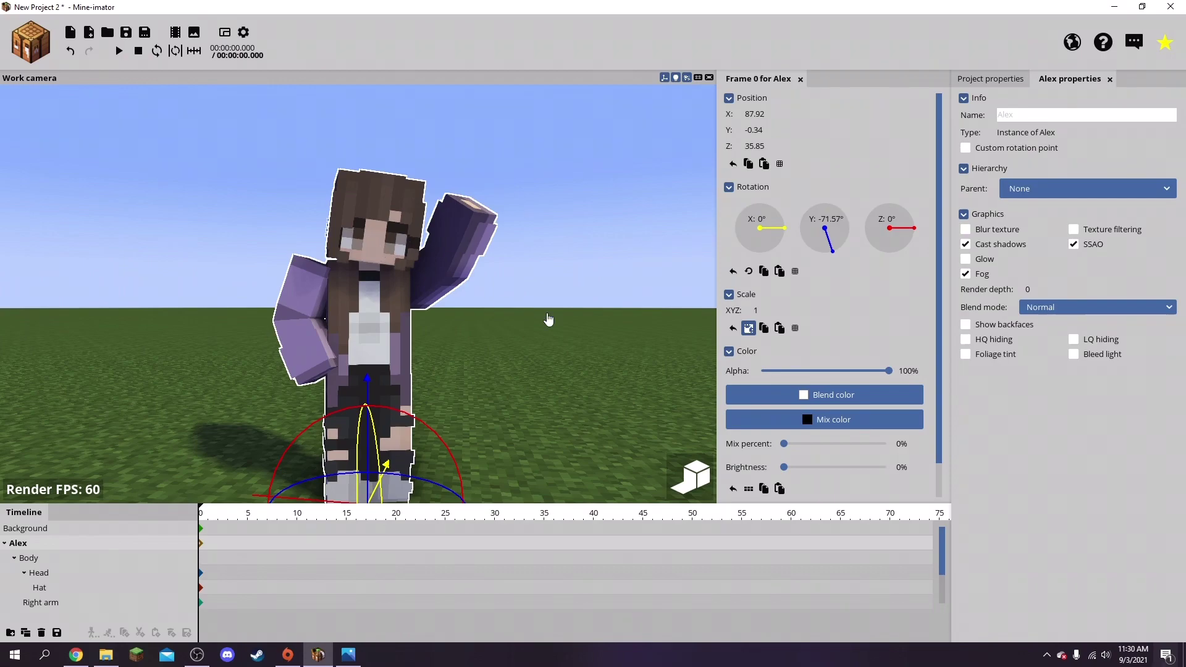
pyautogui.click(572, 317)
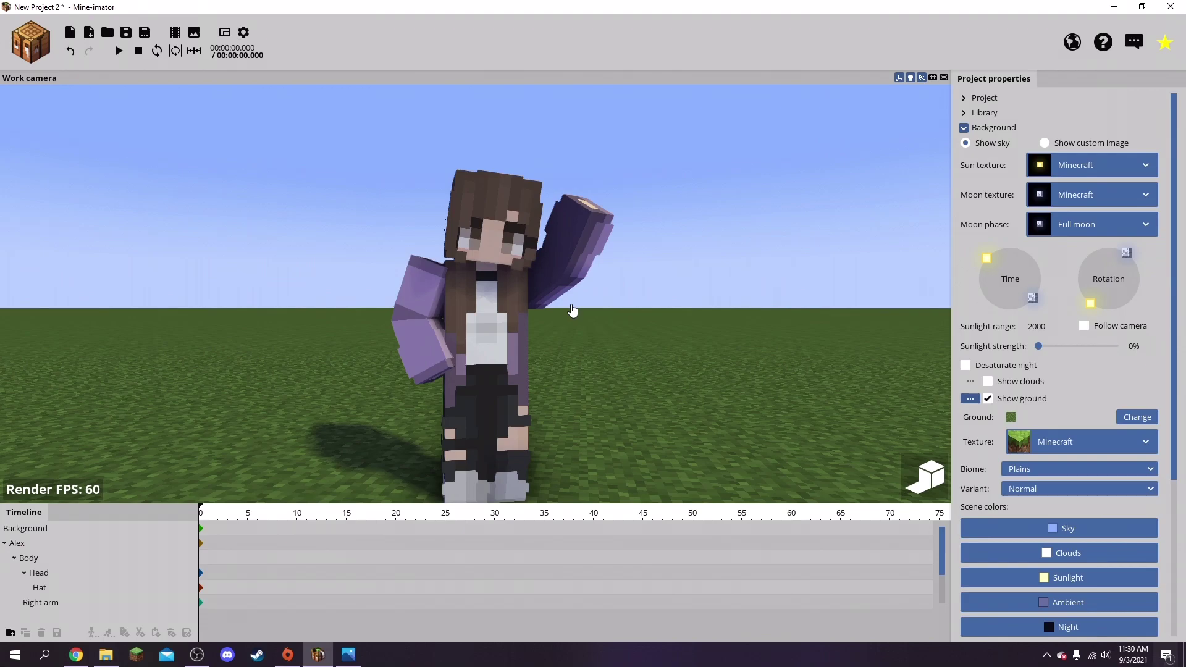
pyautogui.moveTo(475, 293); pyautogui.dragTo(485, 360, button='right')
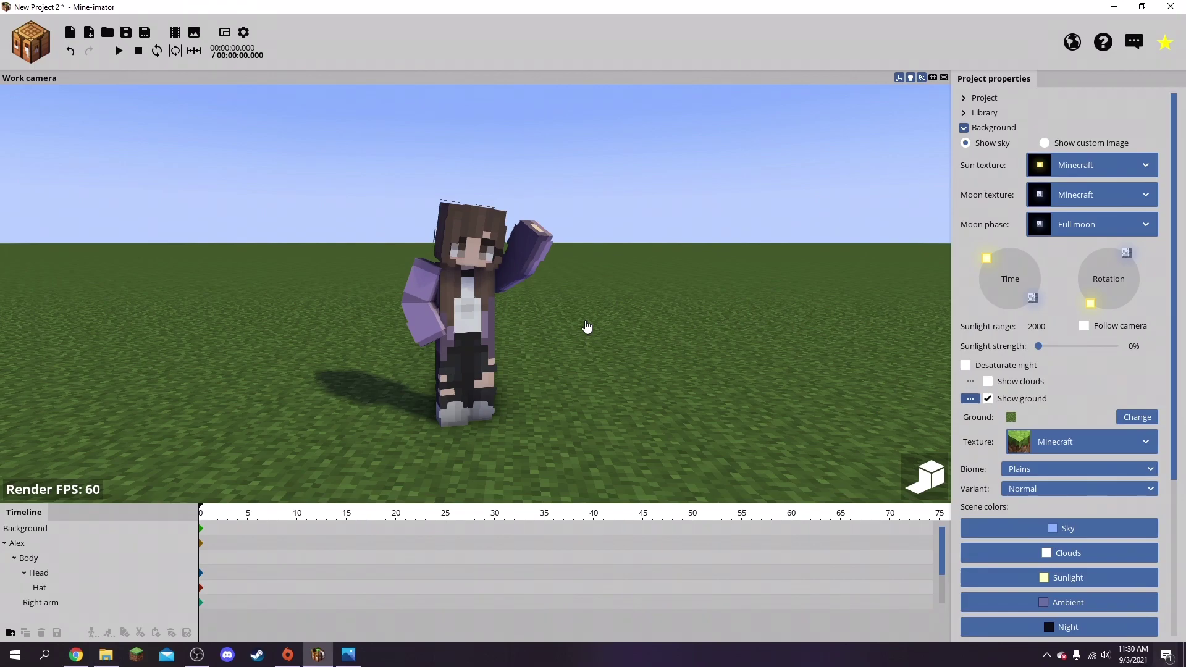
pyautogui.moveTo(587, 326)
pyautogui.mouseDown(button='right')
pyautogui.moveTo(594, 284)
pyautogui.moveTo(582, 317)
pyautogui.moveTo(584, 290)
pyautogui.moveTo(558, 303)
pyautogui.moveTo(589, 305)
pyautogui.mouseUp(button='right')
# Add a surface object with no texture to the scene.
pyautogui.click(31, 40)
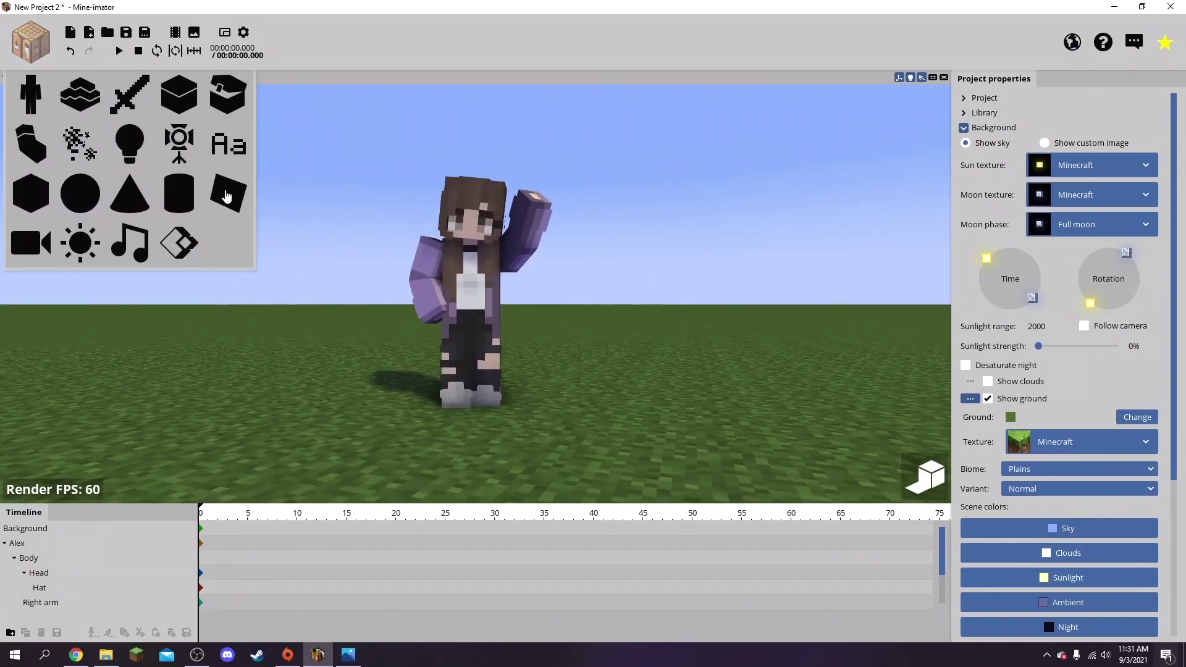
pyautogui.click(228, 195)
pyautogui.click(360, 213)
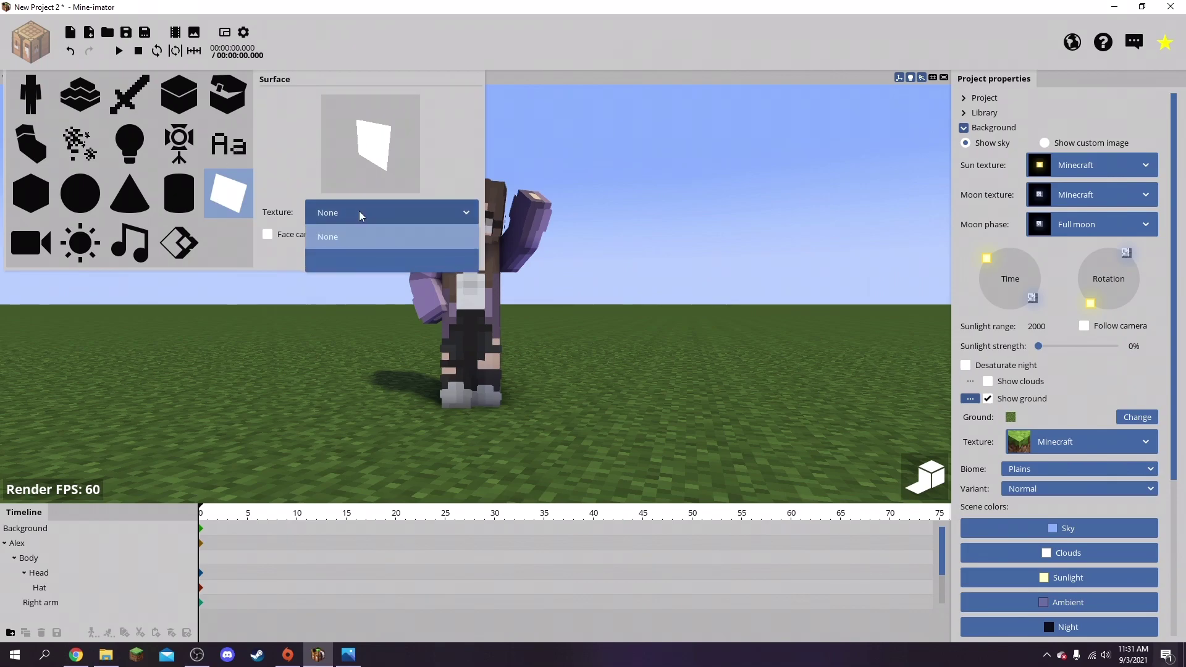
pyautogui.click(360, 237)
pyautogui.click(365, 254)
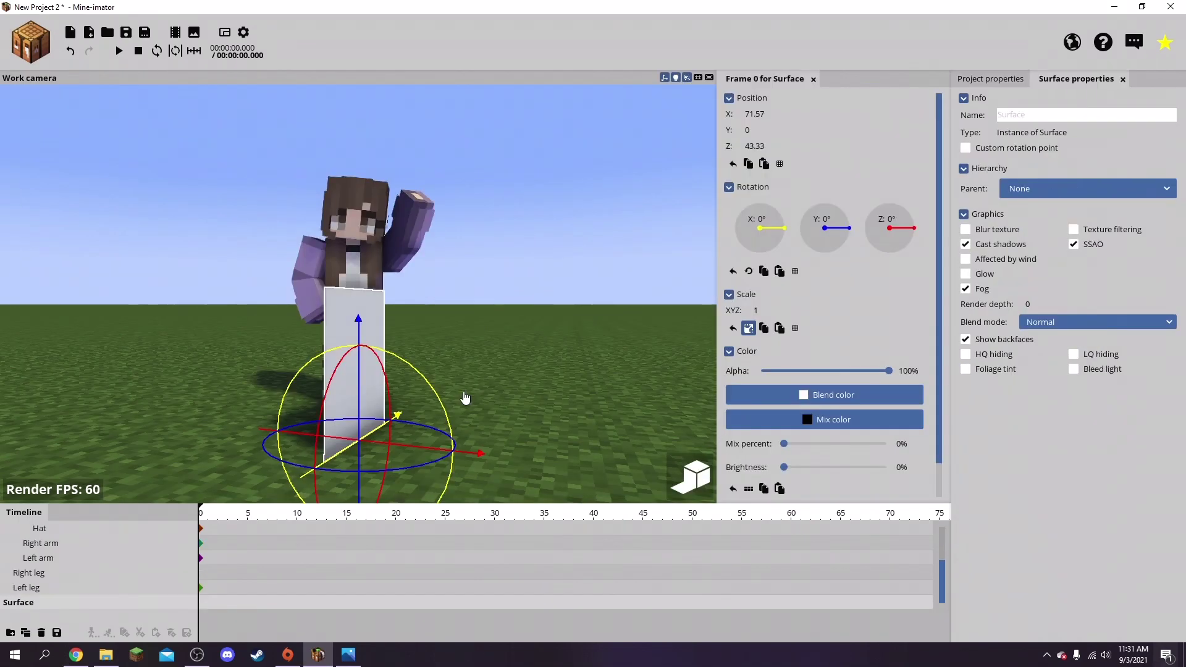
# Rotate the surface to about Y 131.98° and move it behind Alex to about X 102.55, Z 27.22.
pyautogui.moveTo(510, 378); pyautogui.dragTo(416, 410)
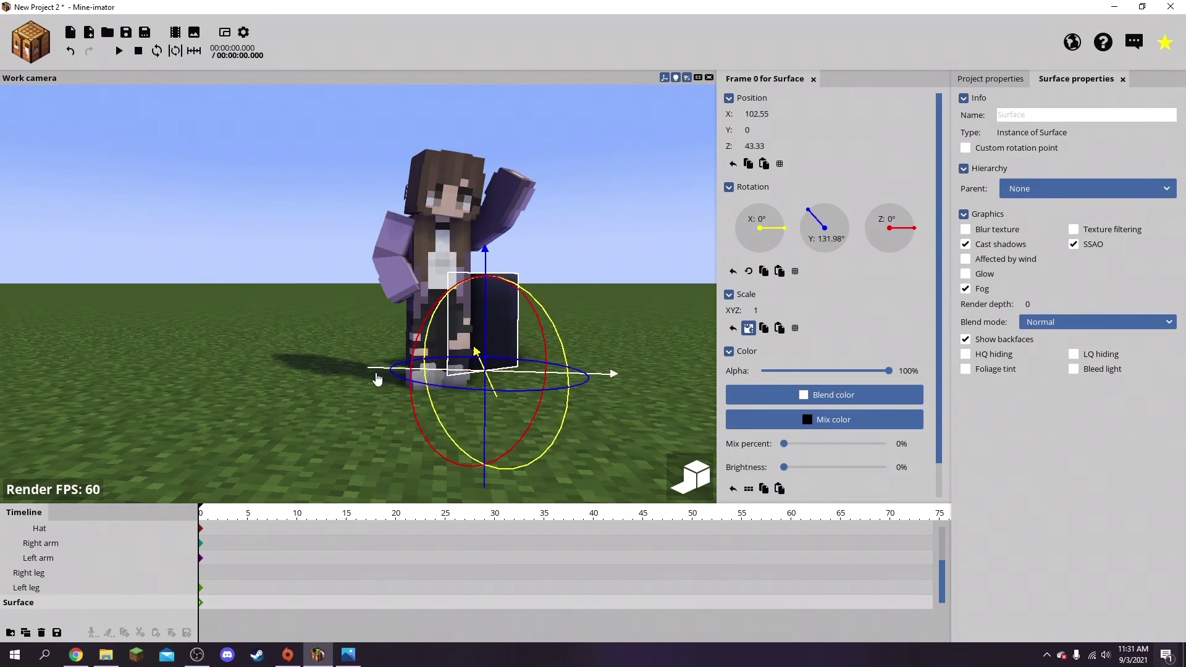
pyautogui.moveTo(375, 375); pyautogui.dragTo(285, 374)
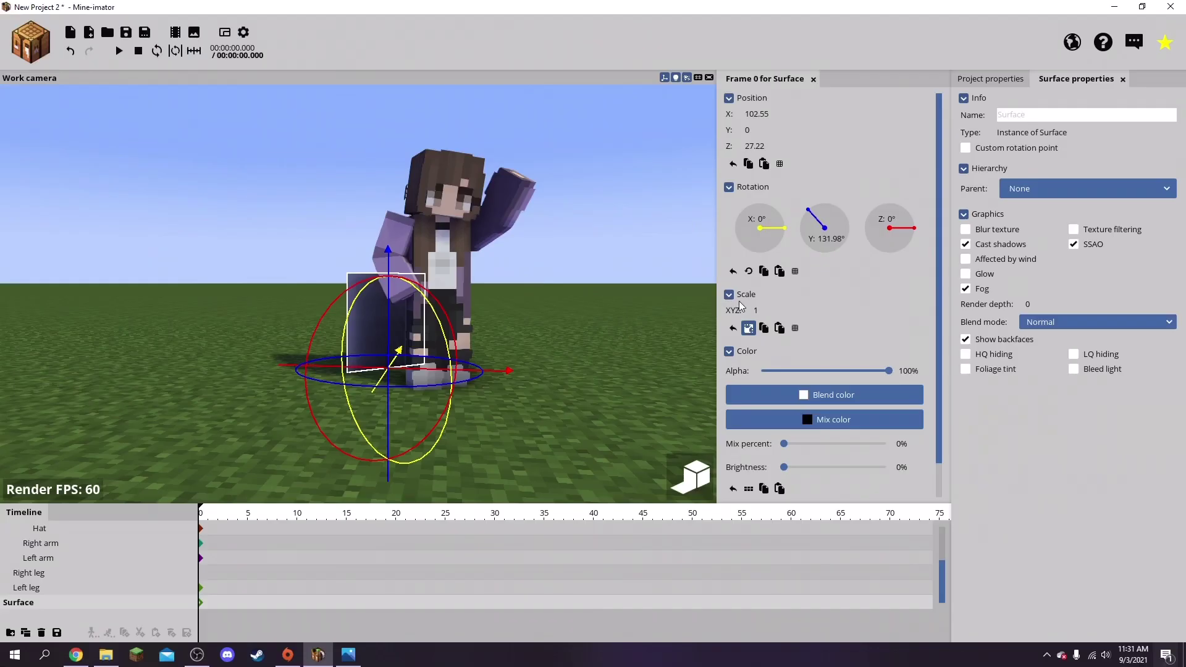
# Scale the surface up to about 9.53 and color it bright green at 100% brightness.
pyautogui.moveTo(760, 313); pyautogui.dragTo(831, 318)
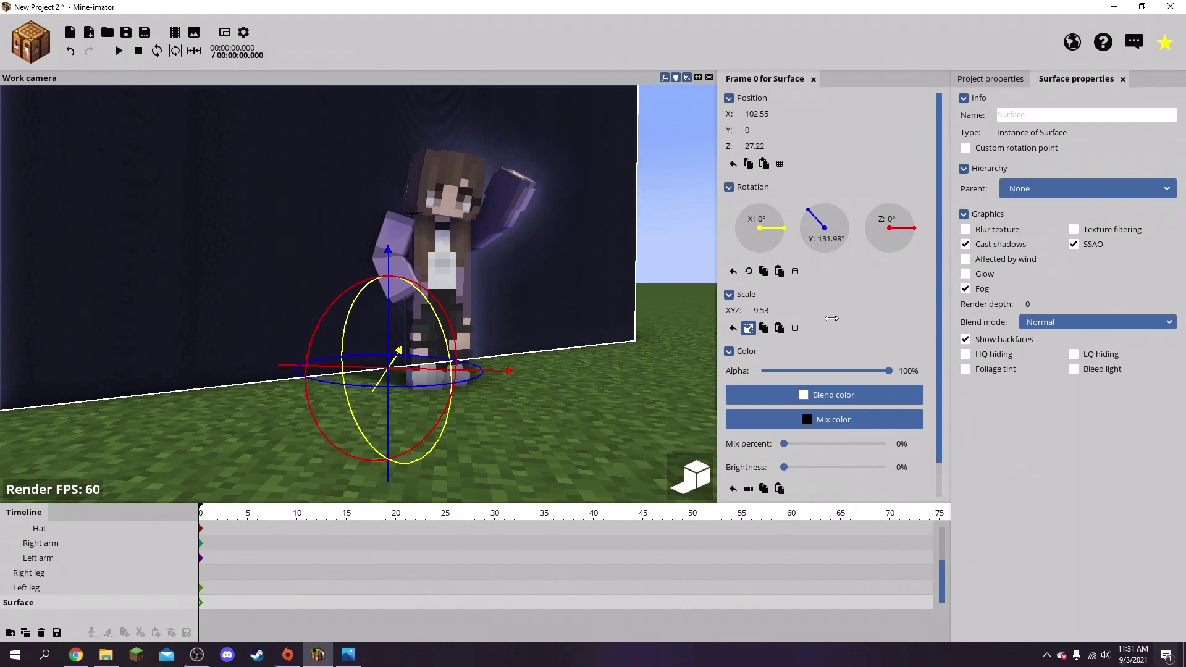
pyautogui.moveTo(644, 337); pyautogui.dragTo(609, 365)
pyautogui.moveTo(609, 365); pyautogui.dragTo(586, 383, button='right')
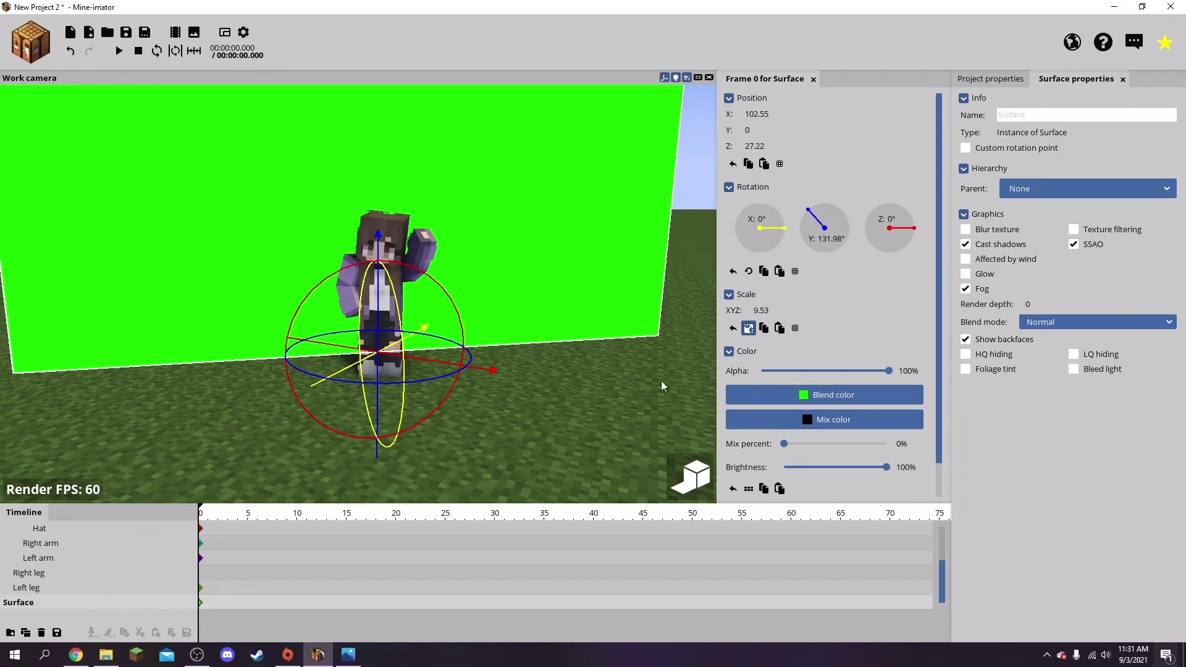
# Raise Alex off the ground so the whole body is framed against the green surface.
pyautogui.moveTo(661, 381); pyautogui.dragTo(611, 422)
pyautogui.click(611, 423)
pyautogui.moveTo(611, 423); pyautogui.dragTo(587, 407, button='right')
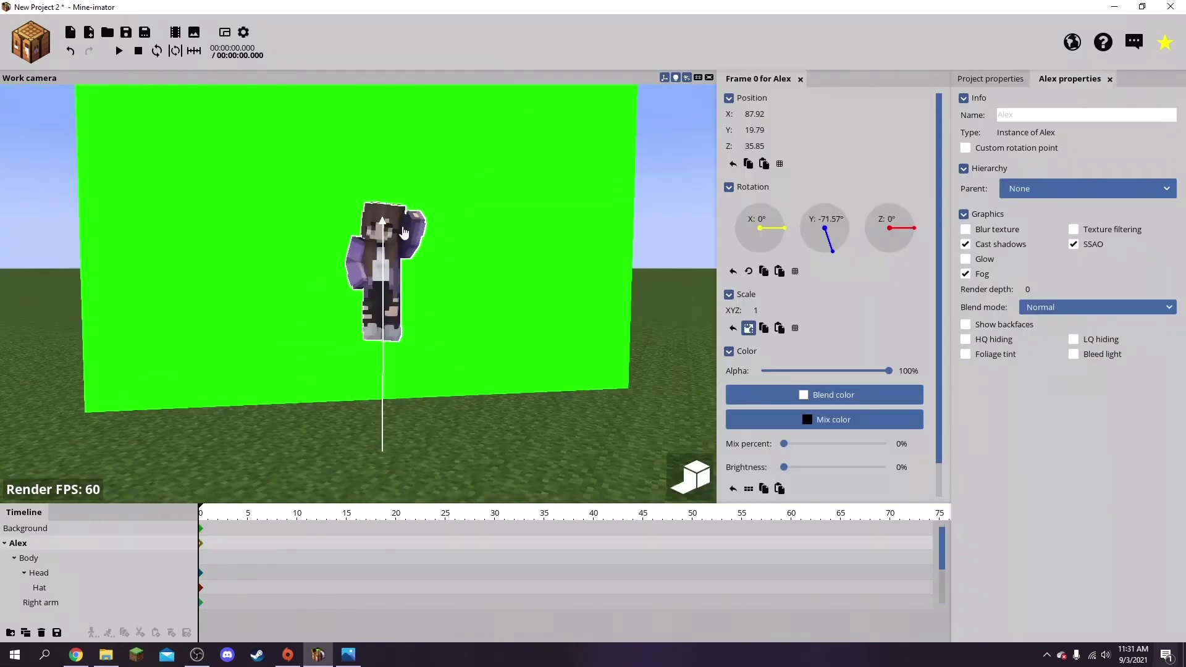
pyautogui.moveTo(381, 371); pyautogui.dragTo(381, 348)
pyautogui.click(655, 266)
pyautogui.moveTo(688, 359); pyautogui.dragTo(715, 368, button='right')
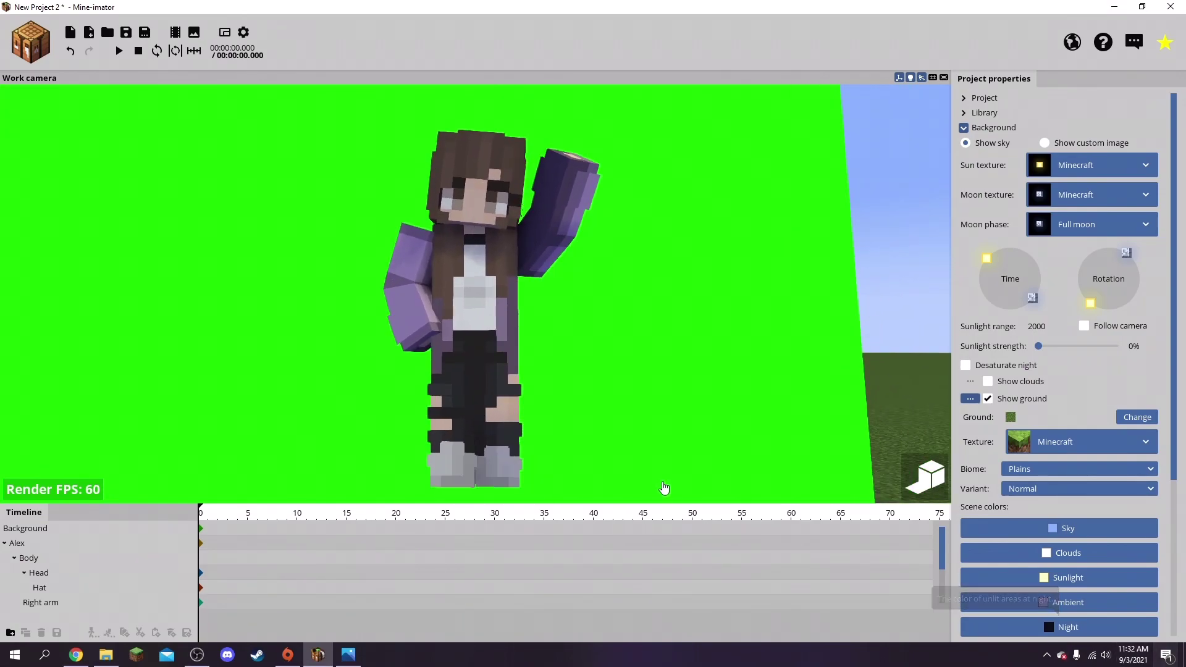
pyautogui.press('super')
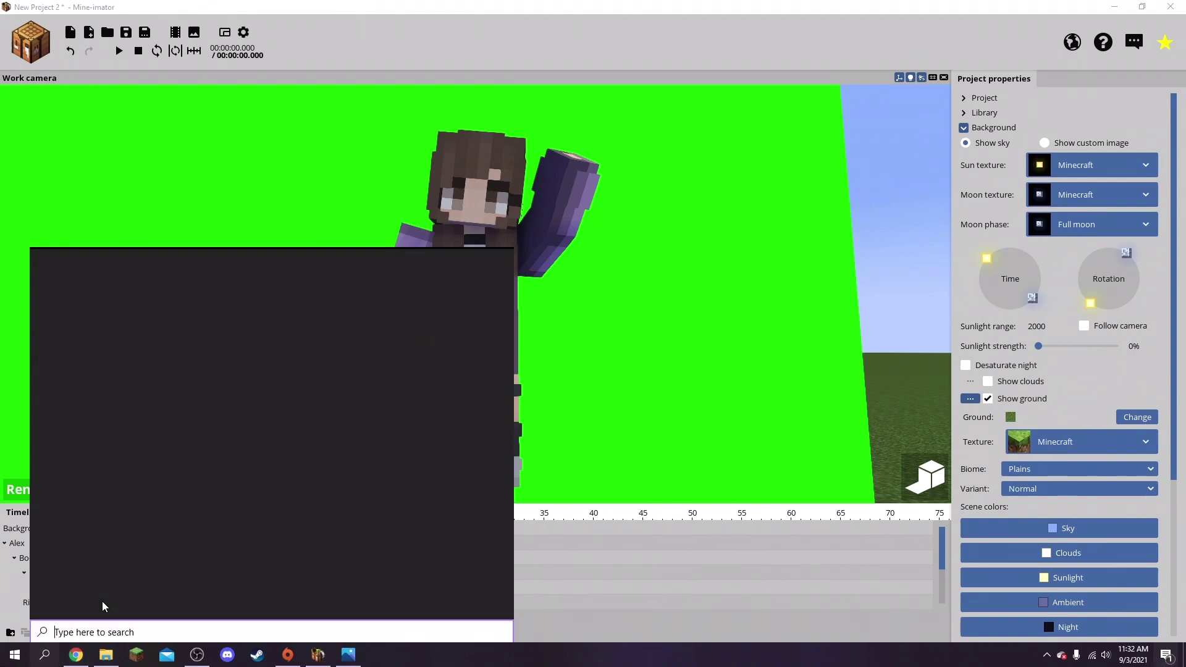
pyautogui.write('scree')
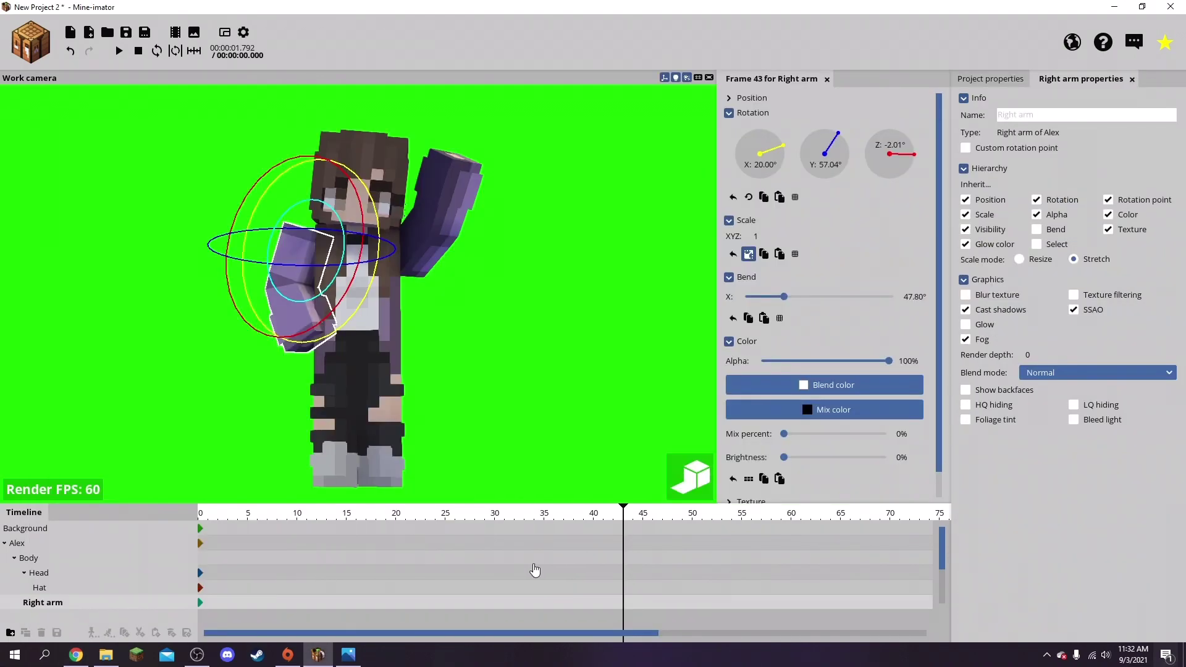
pyautogui.click(535, 570)
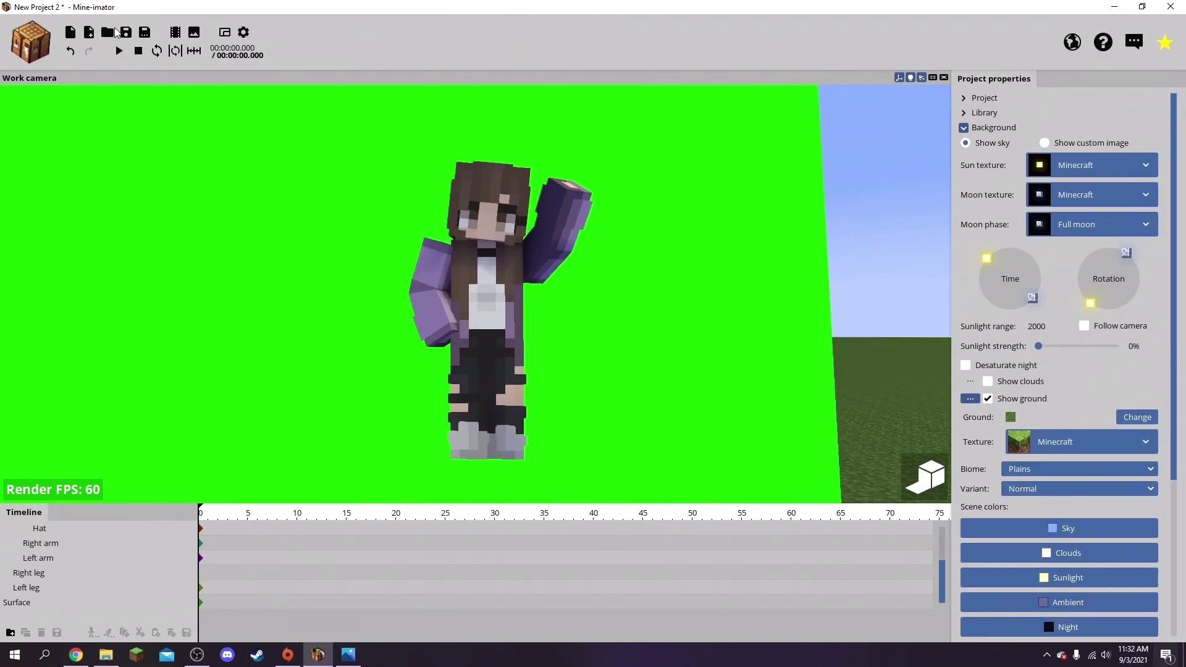
# Export the scene as an image at FHD 1080p (1920x1080) with high quality rendering and save it.
pyautogui.click(193, 34)
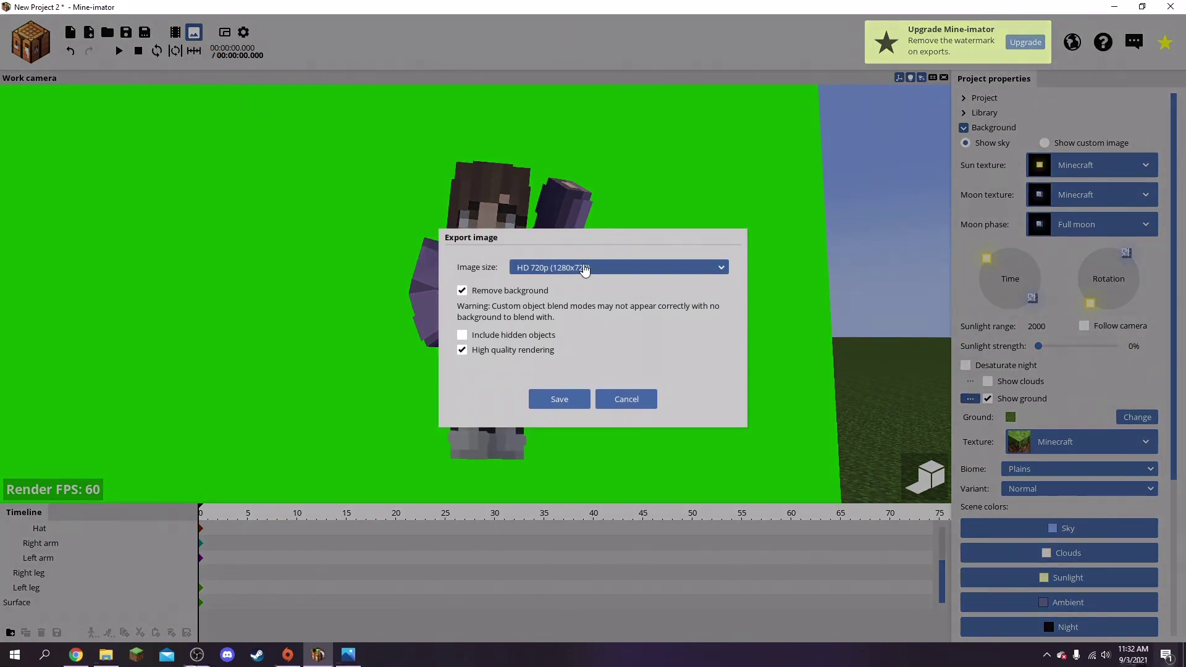
pyautogui.click(577, 267)
pyautogui.click(573, 314)
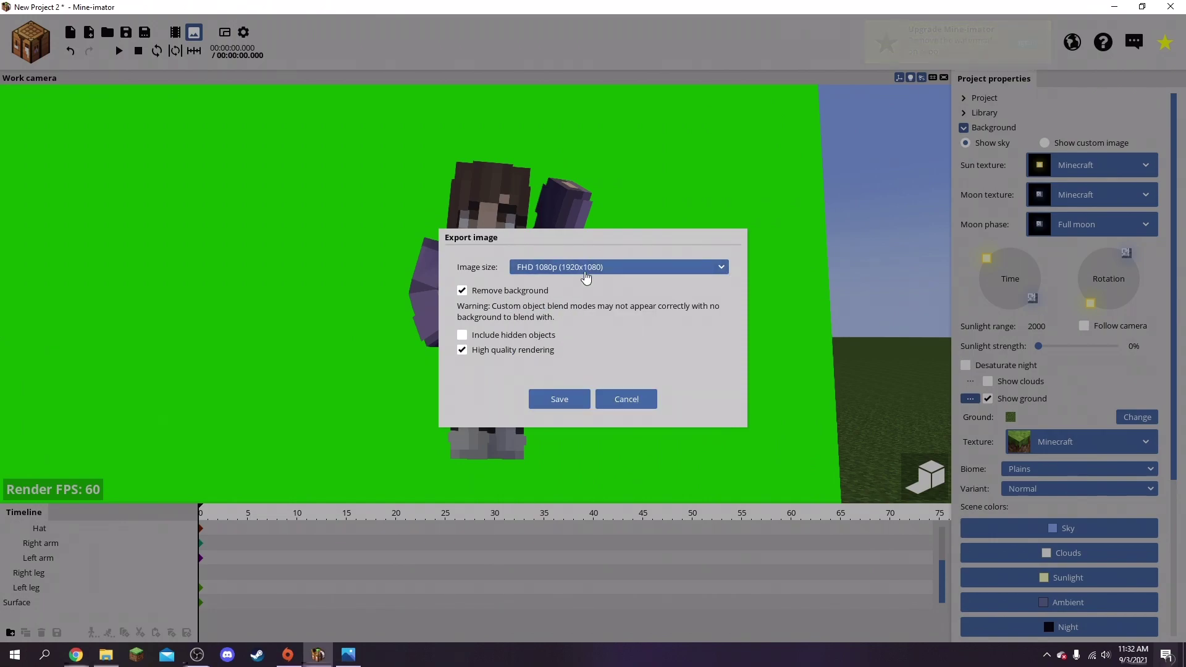
pyautogui.click(462, 295)
pyautogui.click(468, 296)
pyautogui.click(559, 399)
pyautogui.press('Return')
pyautogui.moveTo(105, 664)
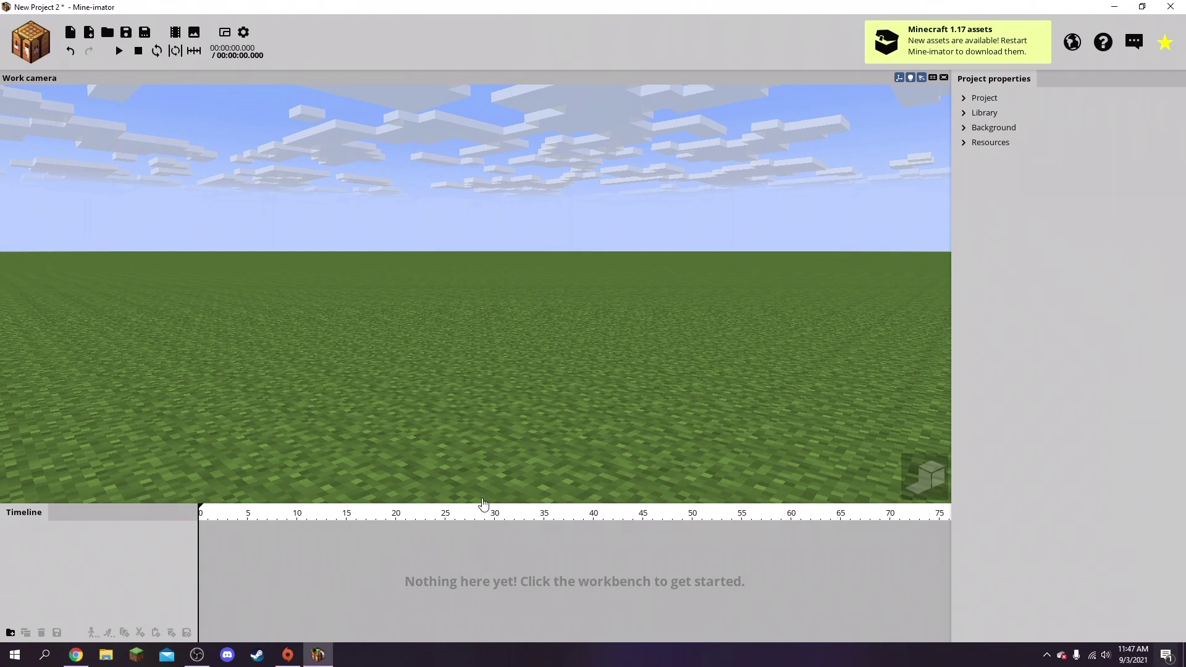
# Try to turn off the watermark in the render settings.
pyautogui.click(243, 33)
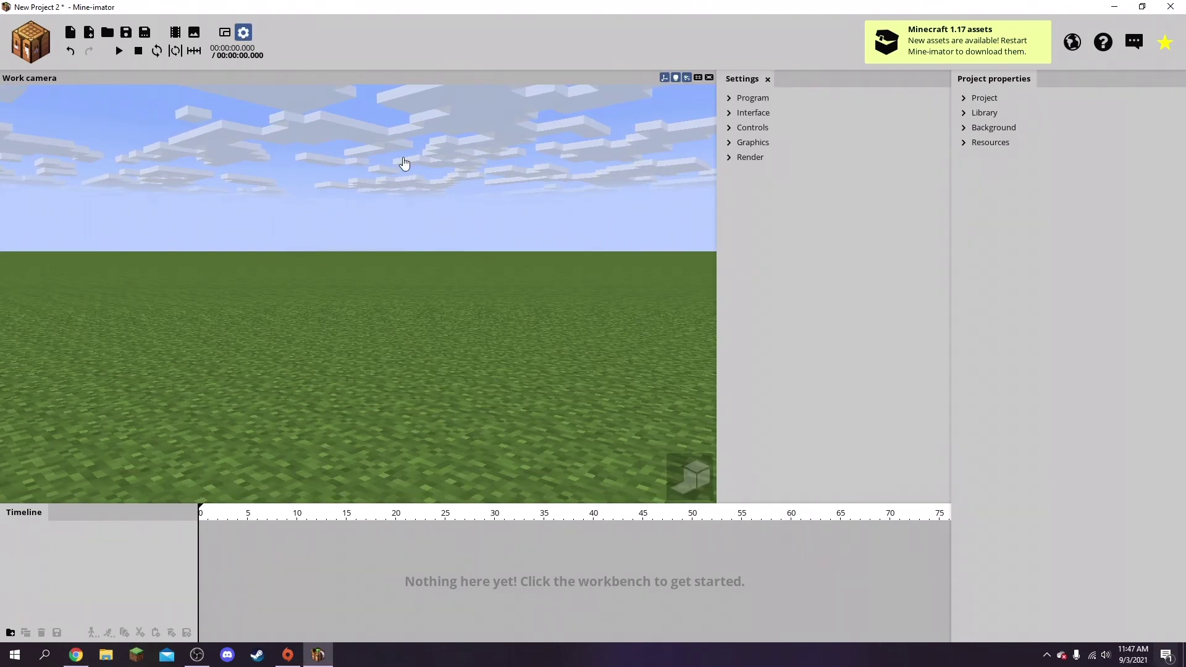
pyautogui.click(750, 159)
pyautogui.scroll(-3, 938, 446)
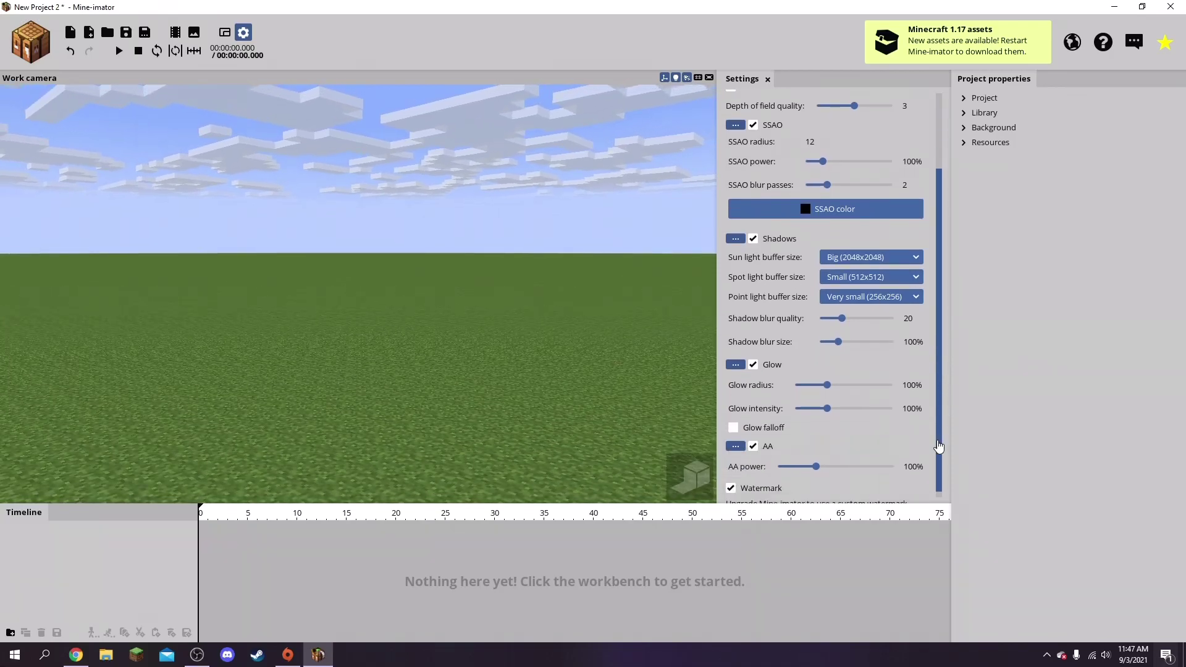
pyautogui.scroll(-1, 938, 446)
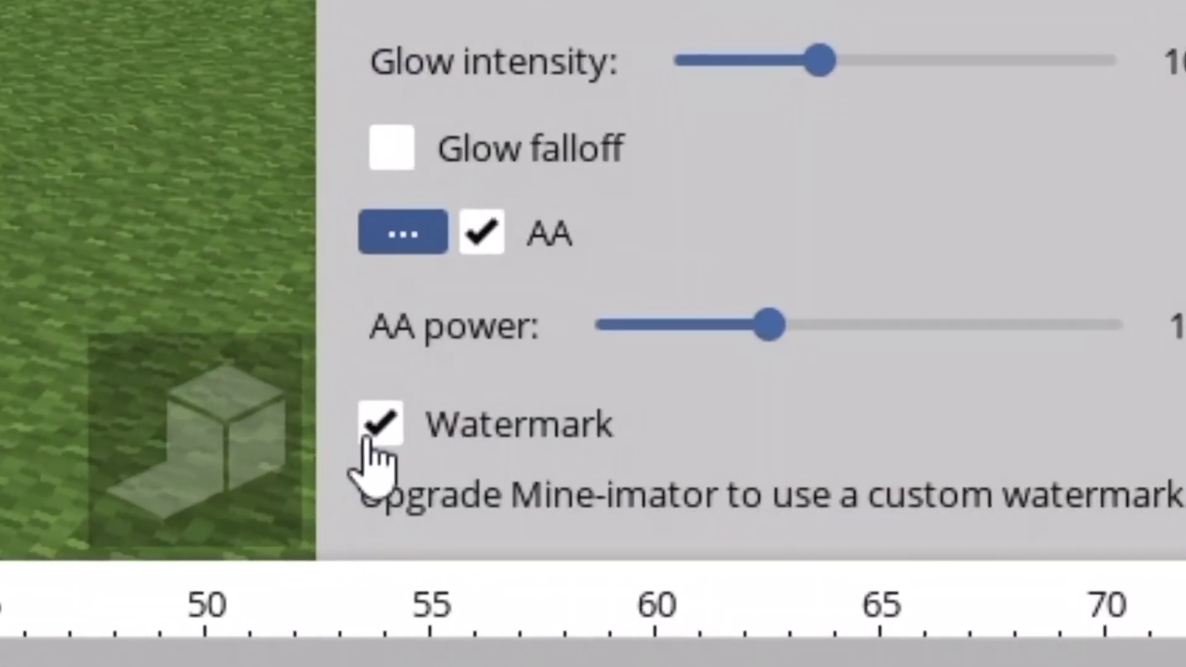
pyautogui.click(369, 438)
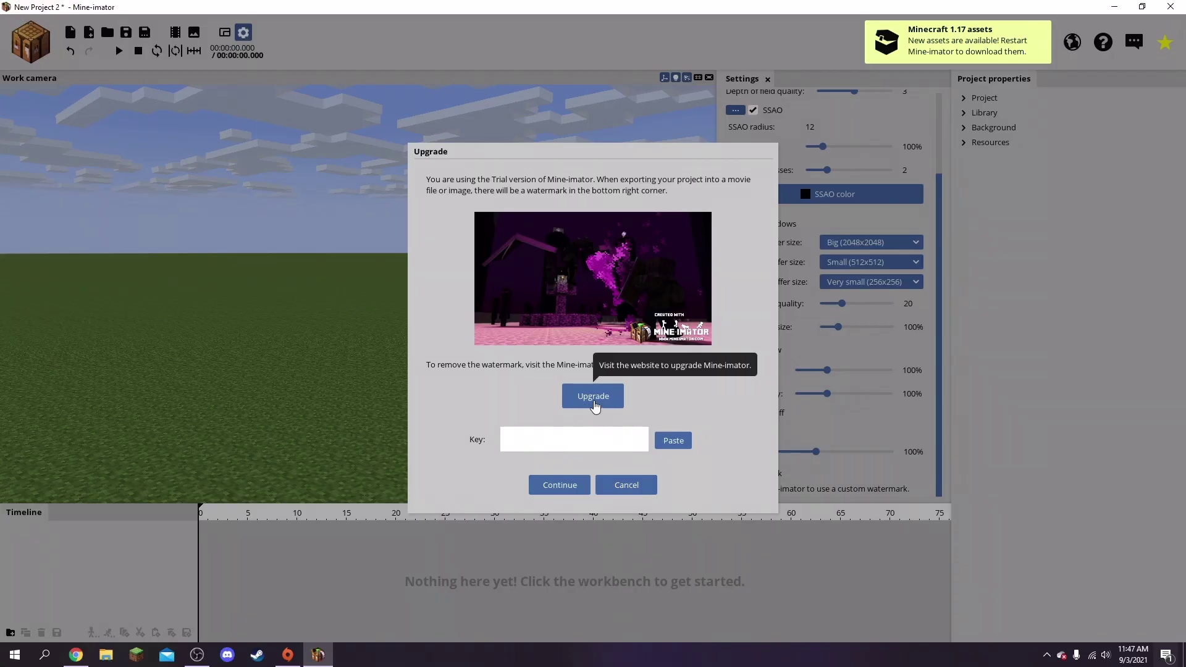
# Get an upgrade key from the Mine-imator website without donating and activate the Full version with the watermark turned off.
pyautogui.click(595, 399)
pyautogui.click(488, 567)
pyautogui.scroll(-2, 528, 432)
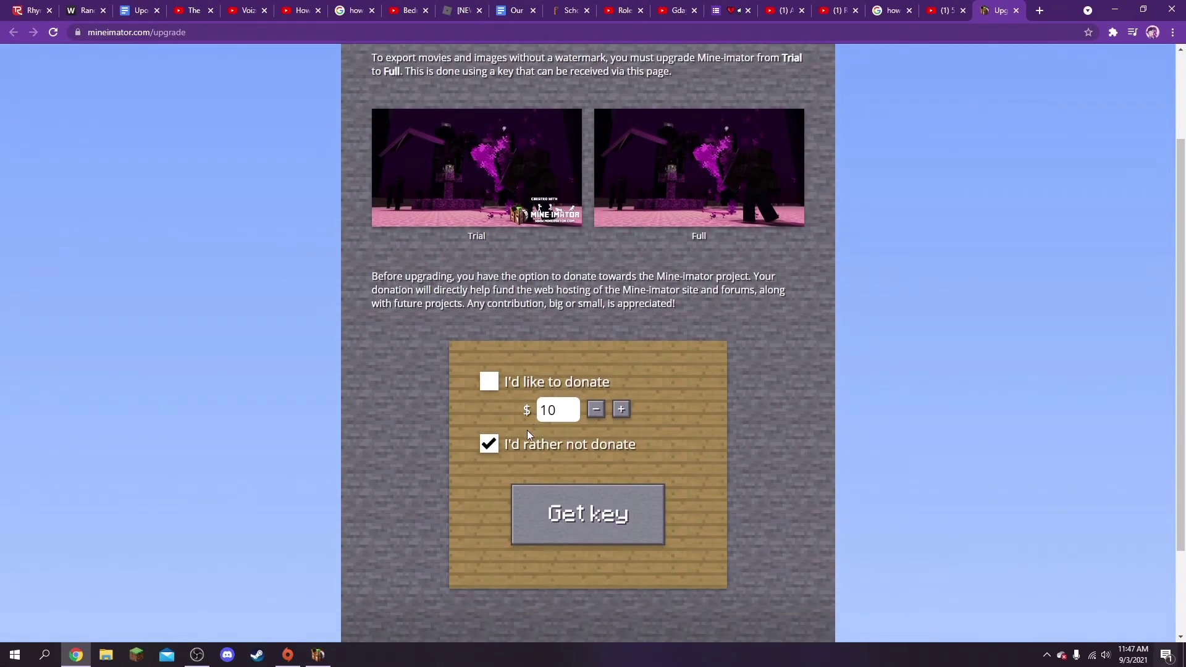
pyautogui.scroll(1, 513, 352)
pyautogui.scroll(-3, 504, 347)
pyautogui.click(587, 398)
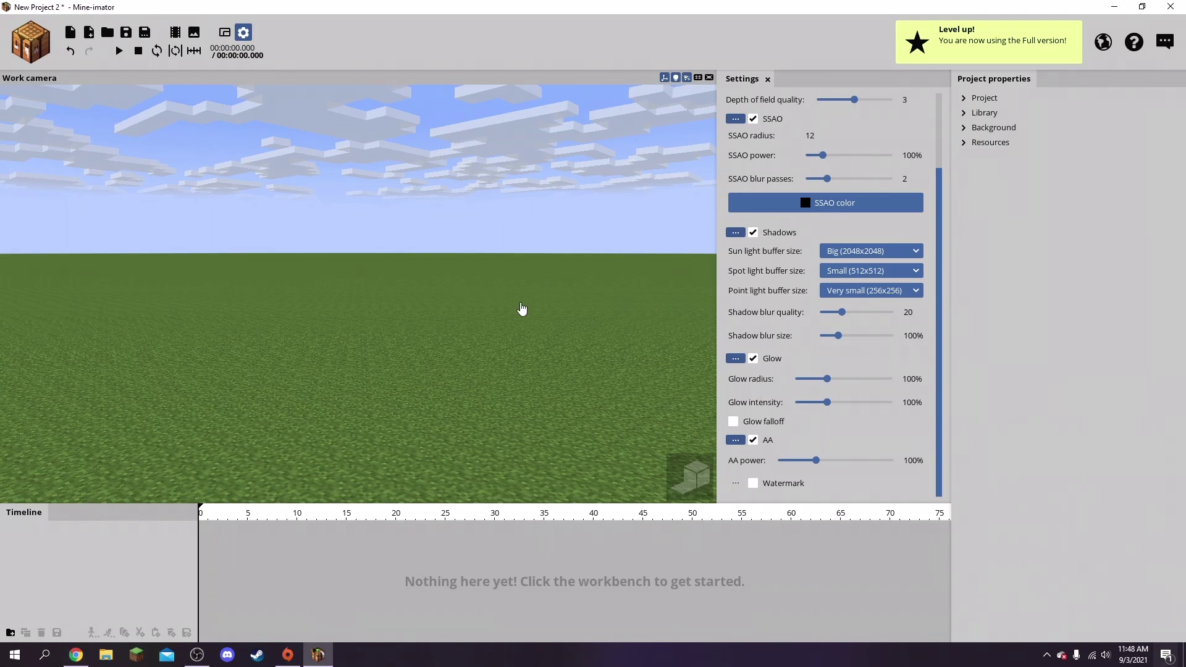
pyautogui.click(75, 656)
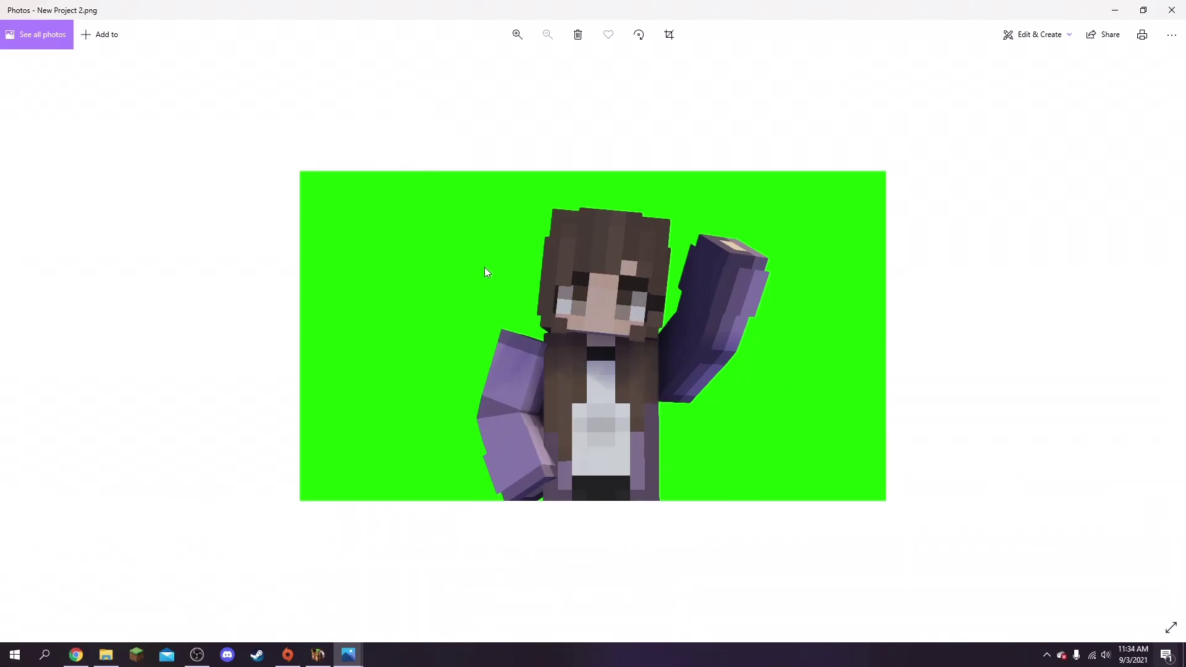